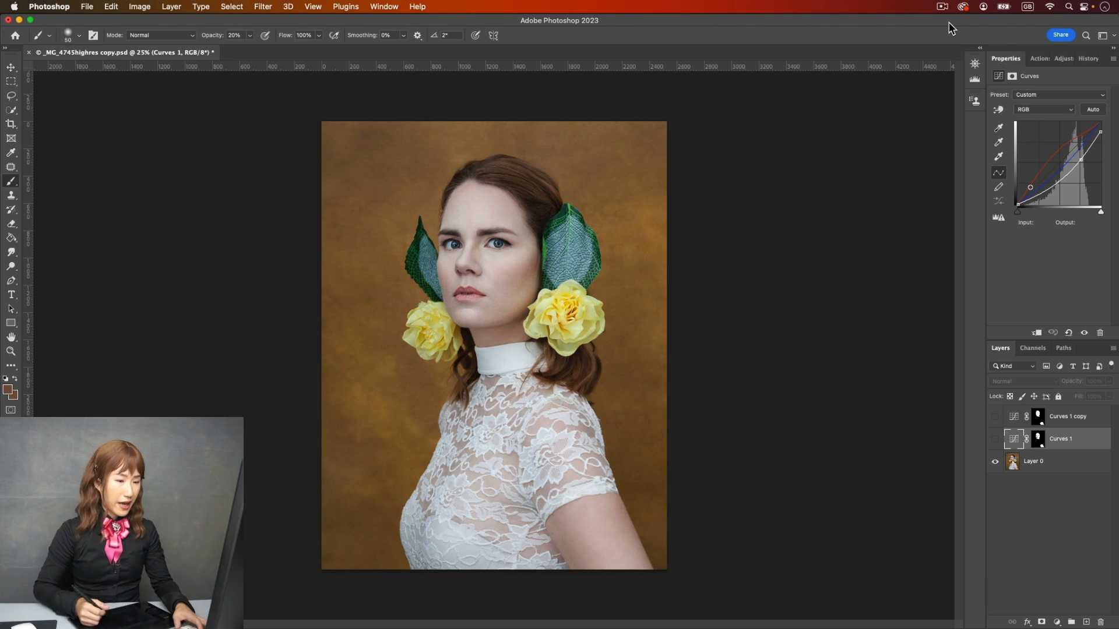
left_click_drag(996, 439, 999, 428)
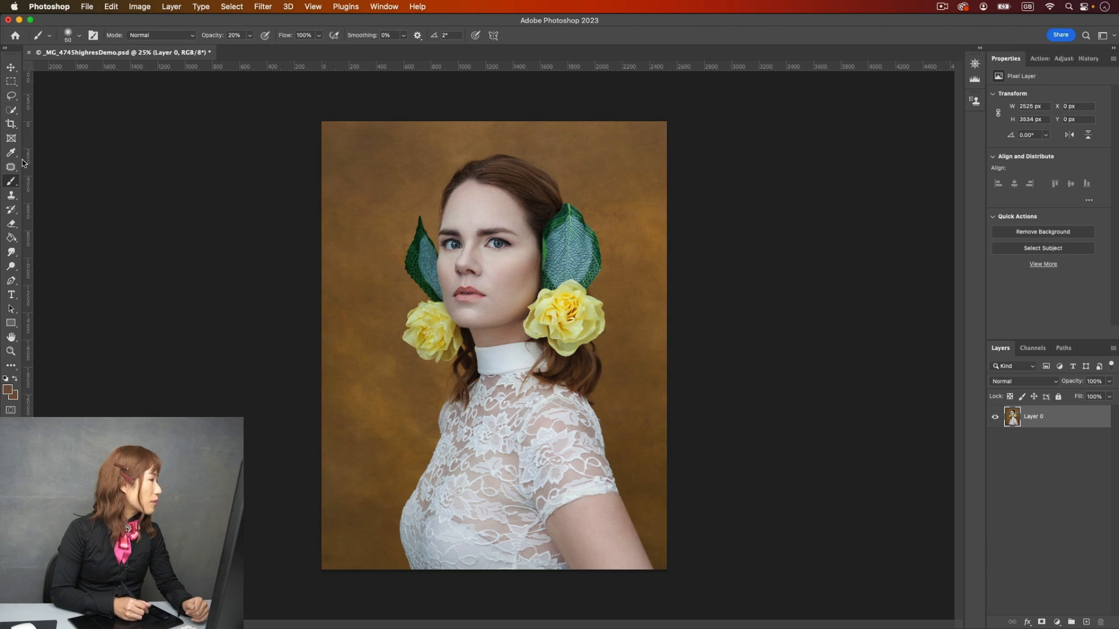
Step: Select the skin of the woman's face, neck and bare arm with the Quick Selection tool
left_click(14, 111)
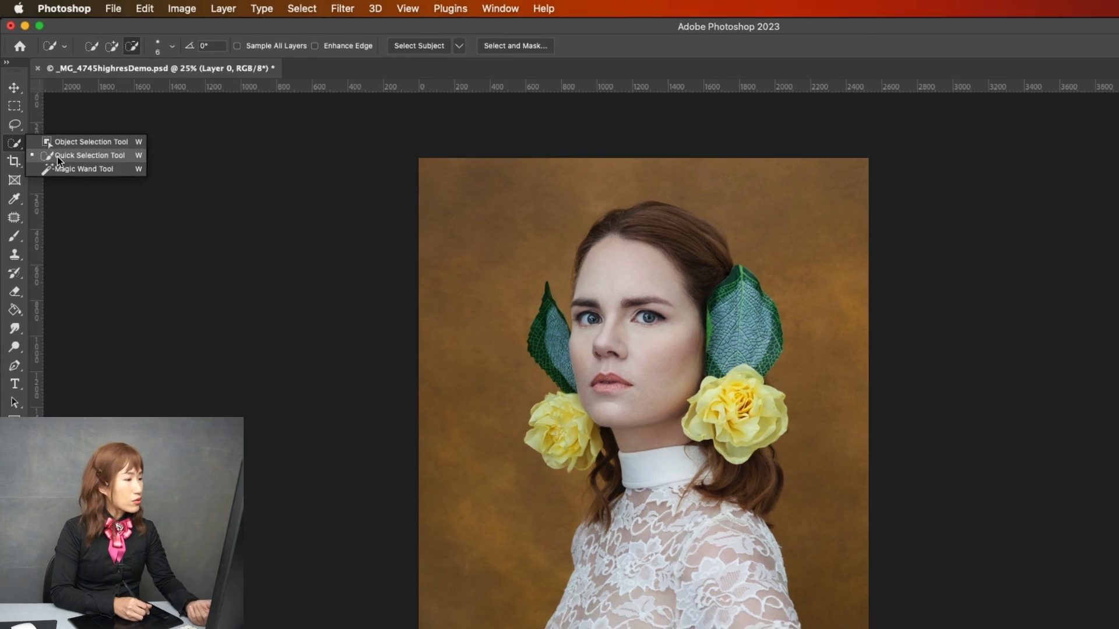
left_click(56, 157)
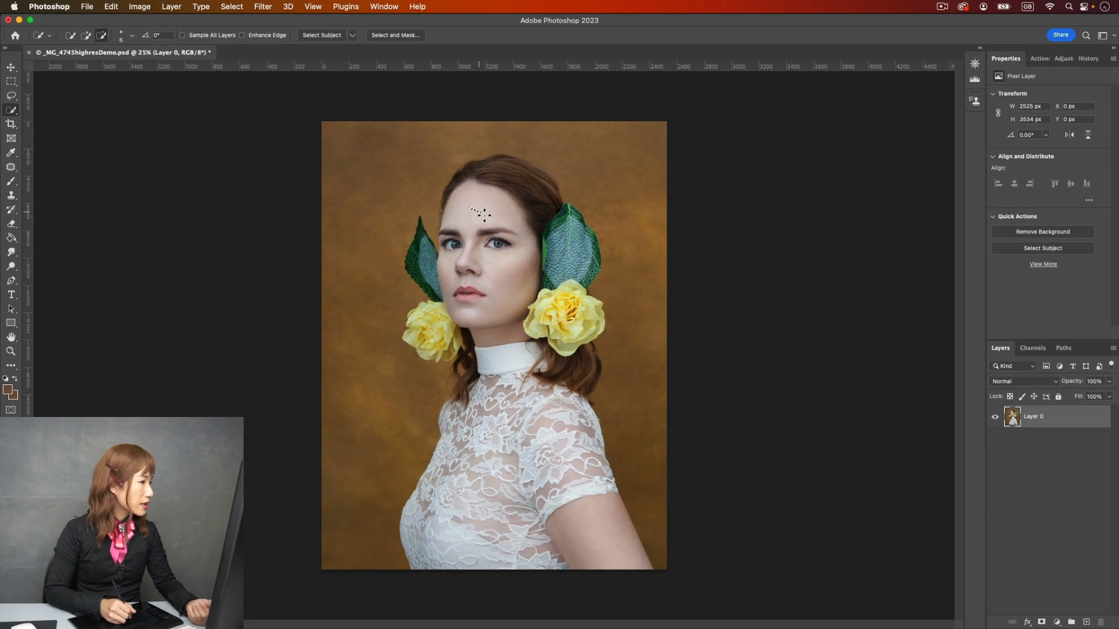
mouse_move(484, 216)
left_mouse_down()
mouse_move(471, 246)
mouse_move(512, 285)
mouse_move(502, 279)
mouse_move(513, 351)
left_mouse_up()
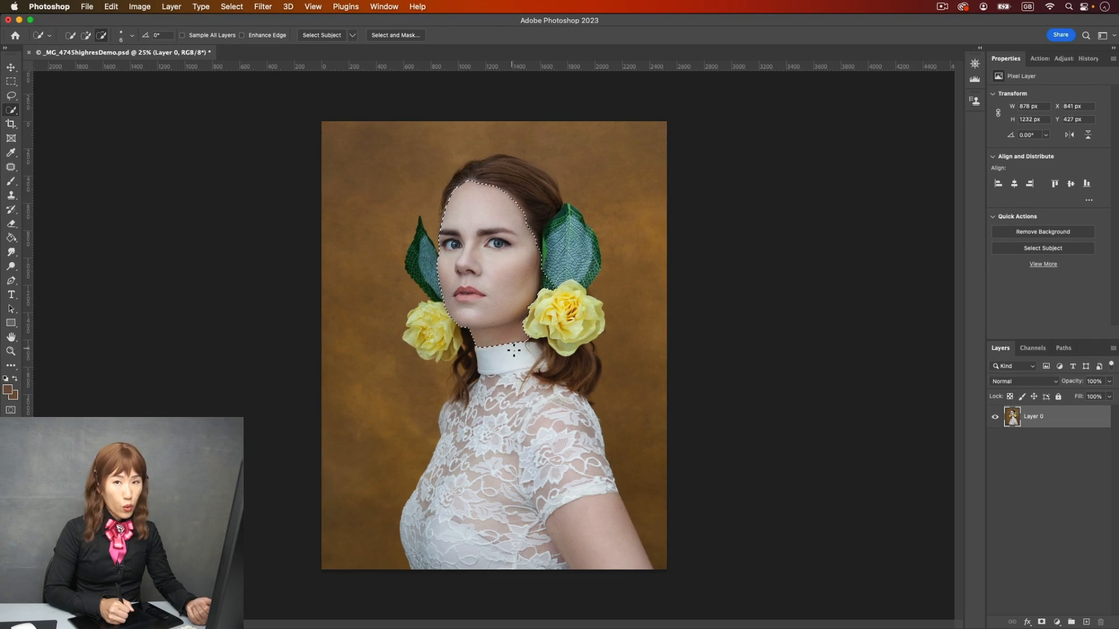
key("shift")
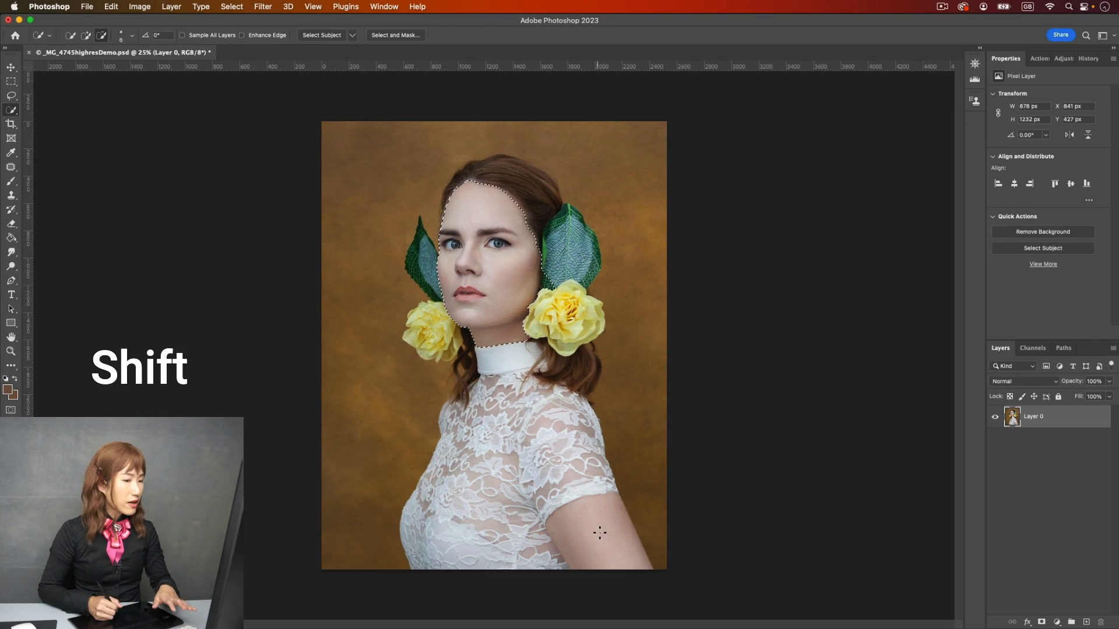
key("shift")
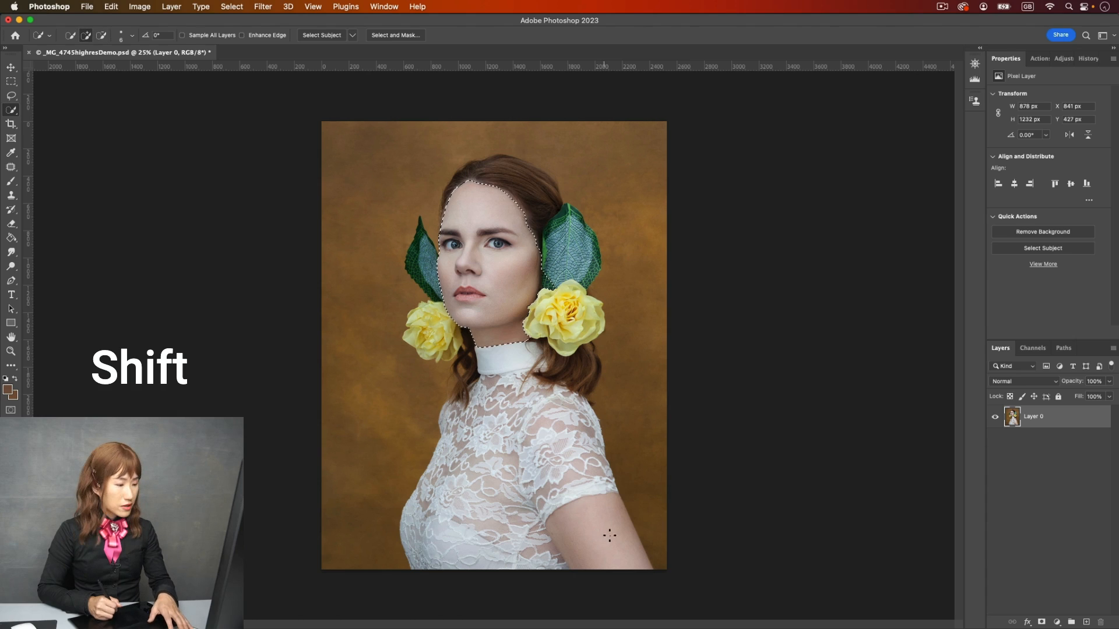
mouse_move(588, 532)
left_mouse_down()
mouse_move(557, 559)
mouse_move(608, 564)
left_mouse_up()
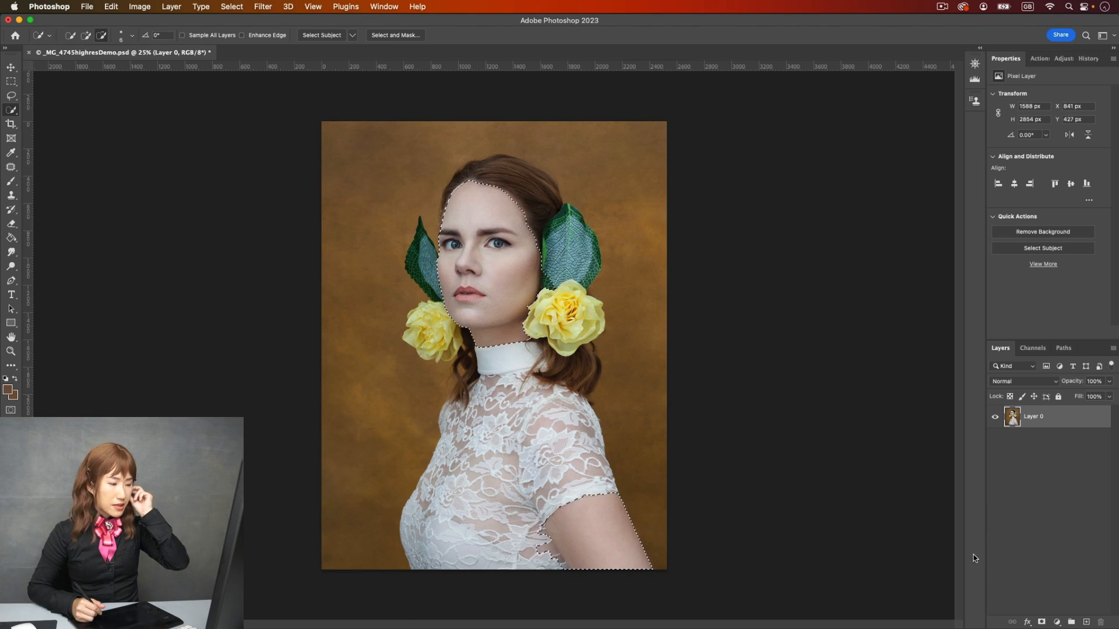
Step: Add a Curves adjustment layer limited to the skin selection and darken its RGB curve with a point at input 151, output 81
left_click(1057, 622)
left_click(1078, 439)
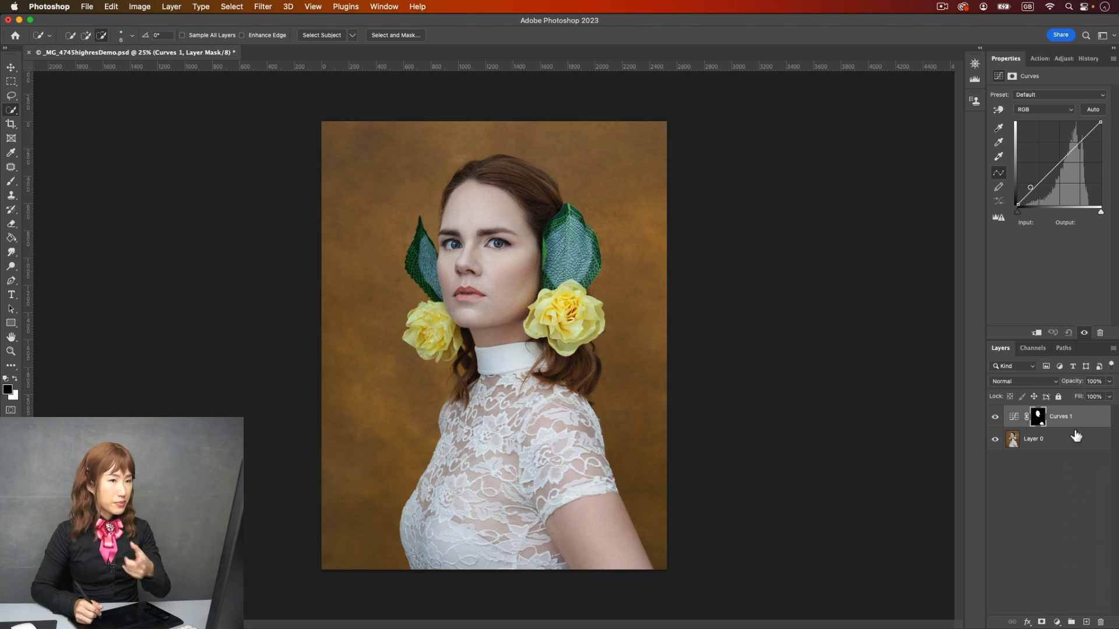
key("super+equal")
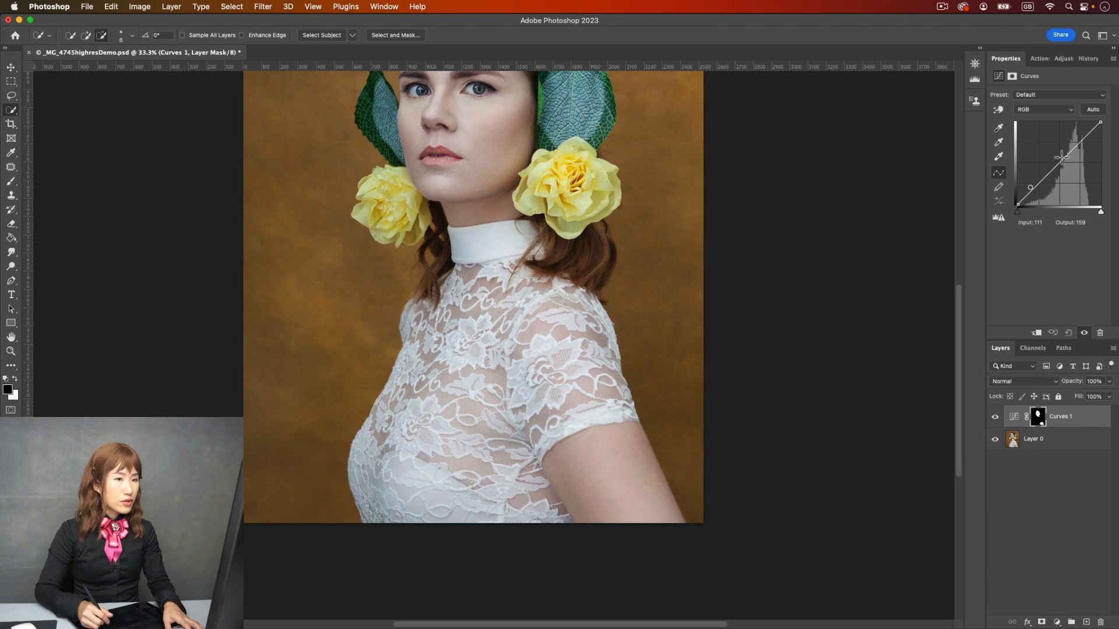
mouse_move(1062, 164)
left_mouse_down()
mouse_move(1065, 196)
mouse_move(1067, 179)
left_mouse_up()
Step: Set a soft black Brush to 80 px and 100% opacity and paint on the mask over the lace beside the arm
key("b")
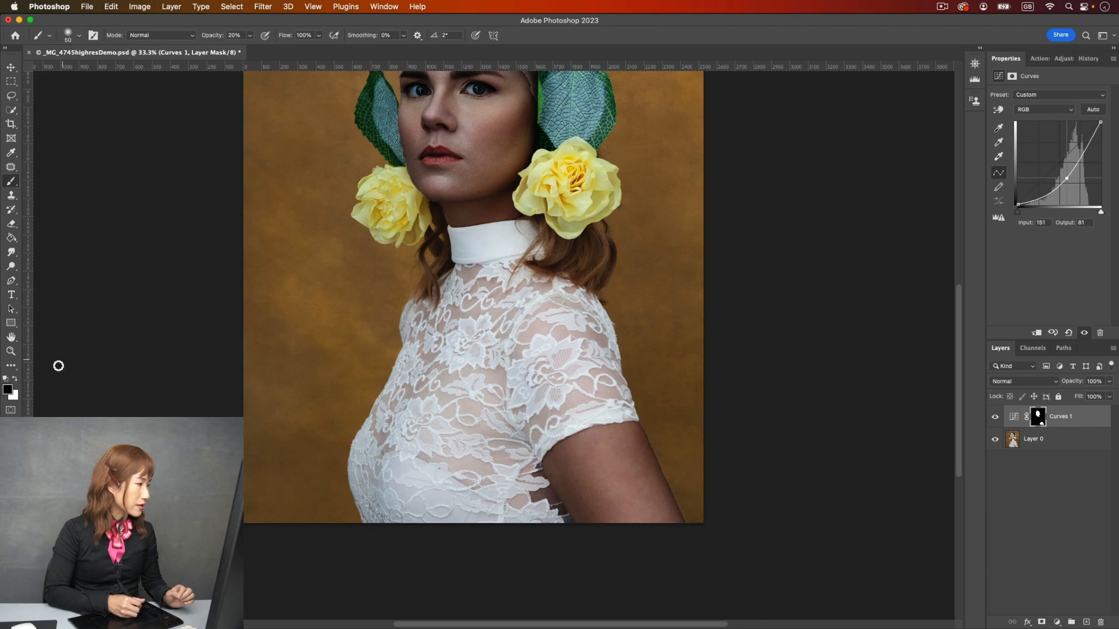
key("b")
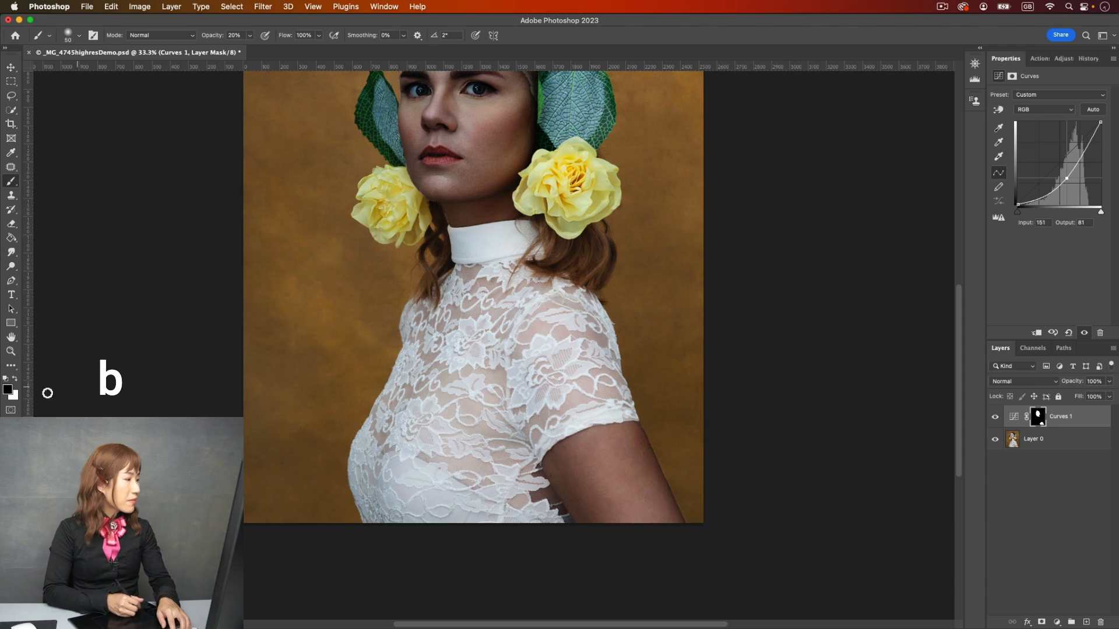
key("bracketright")
key("bracketright")
key("bracketright")
key("bracketright")
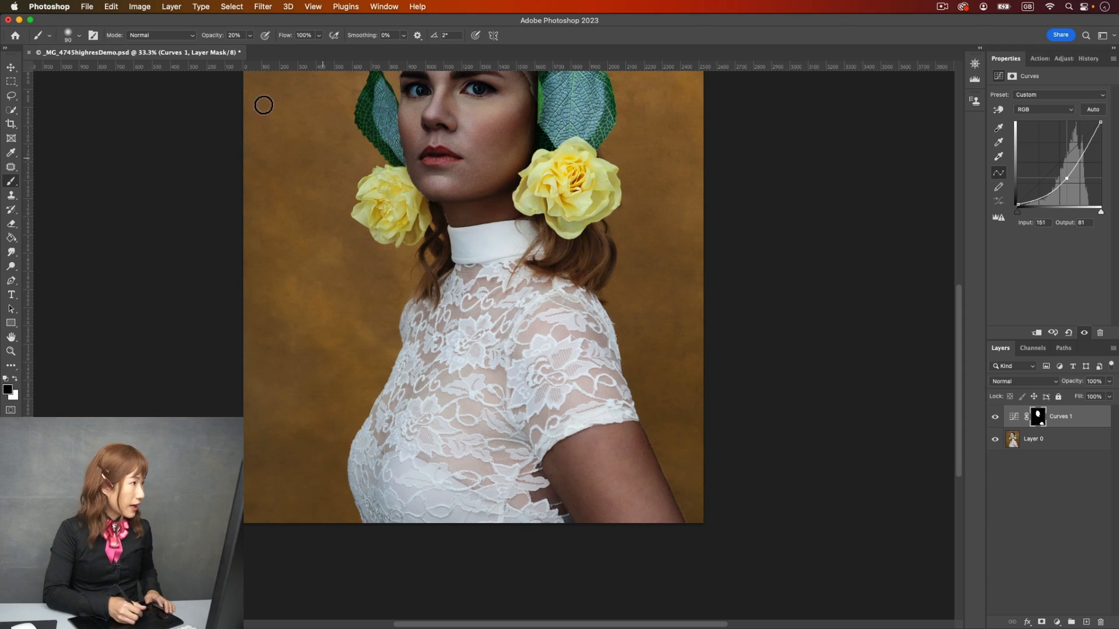
left_click_drag(216, 36, 263, 38)
key("bracketleft")
mouse_move(534, 465)
left_mouse_down()
mouse_move(569, 524)
mouse_move(533, 488)
mouse_move(538, 474)
mouse_move(568, 523)
mouse_move(537, 472)
mouse_move(544, 511)
left_mouse_up()
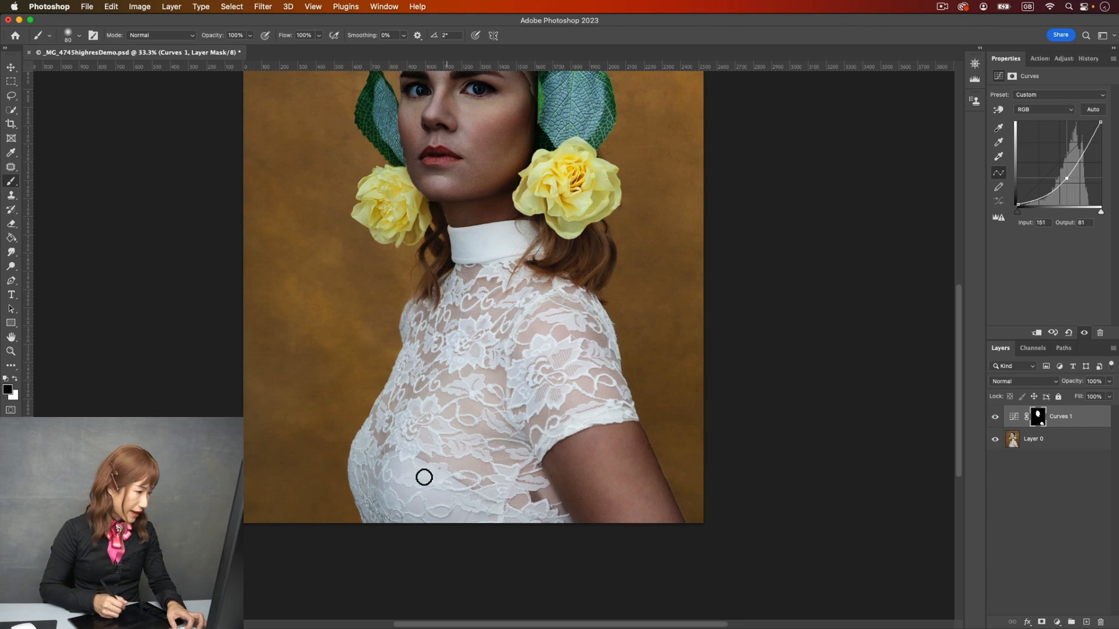
Step: Raise the brush hardness to 78% and paint the mask black over the lace beside the arm and across the bodice
left_click(69, 35)
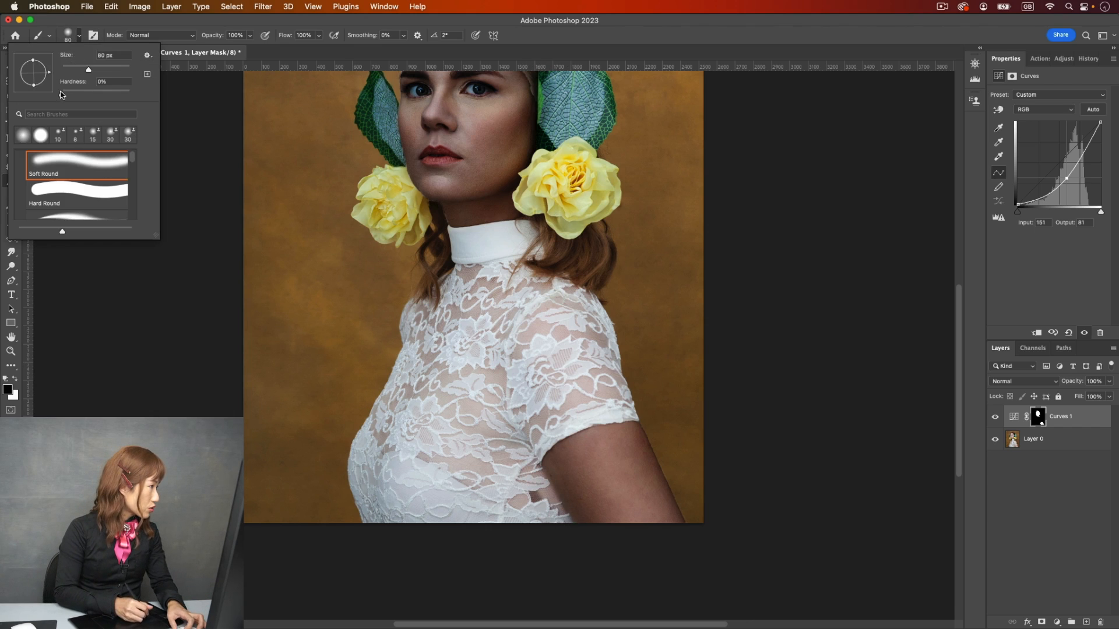
left_click_drag(71, 96, 116, 102)
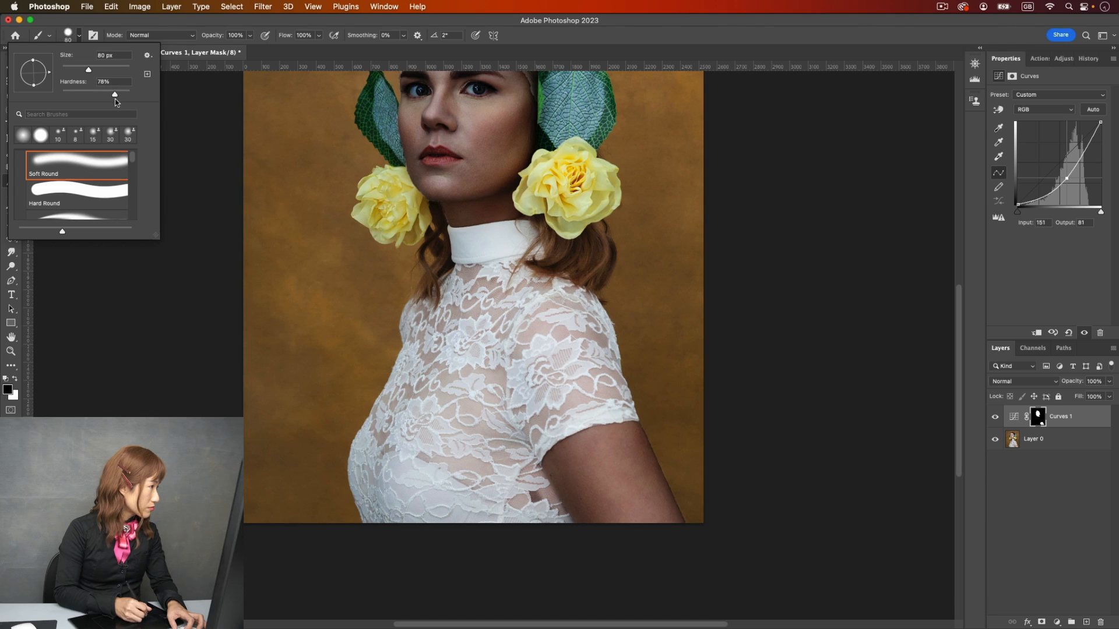
key("Return")
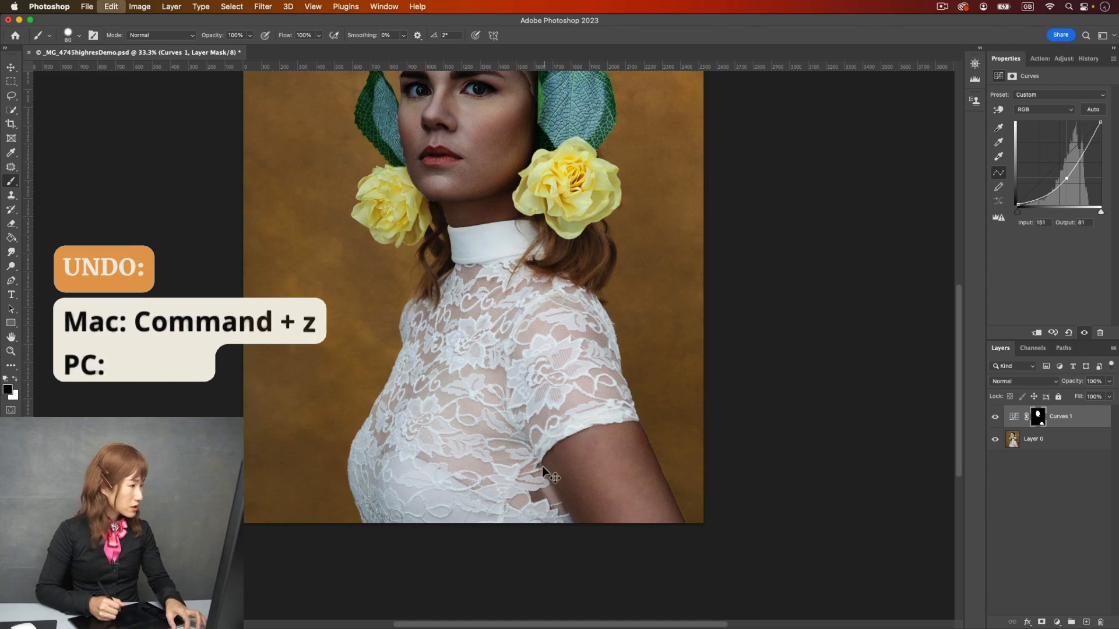
mouse_move(527, 463)
left_mouse_down()
mouse_move(568, 527)
mouse_move(526, 481)
left_mouse_up()
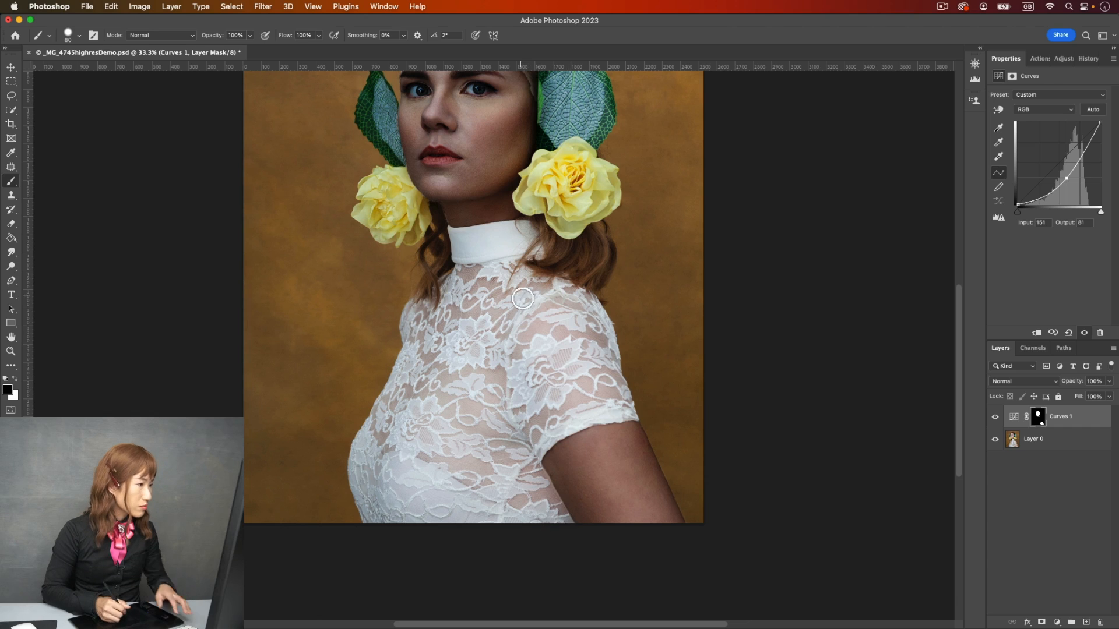
mouse_move(542, 312)
left_mouse_down()
mouse_move(543, 398)
mouse_move(471, 457)
left_mouse_up()
Step: Reduce the brush to 40 px and paint the darkening off the leaf edge beside the cheek on the mask
key("super+plus")
key("super+plus")
key("bracketleft")
key("bracketleft")
key("bracketleft")
key("bracketleft")
mouse_move(546, 191)
left_mouse_down()
mouse_move(543, 222)
mouse_move(567, 243)
left_mouse_up()
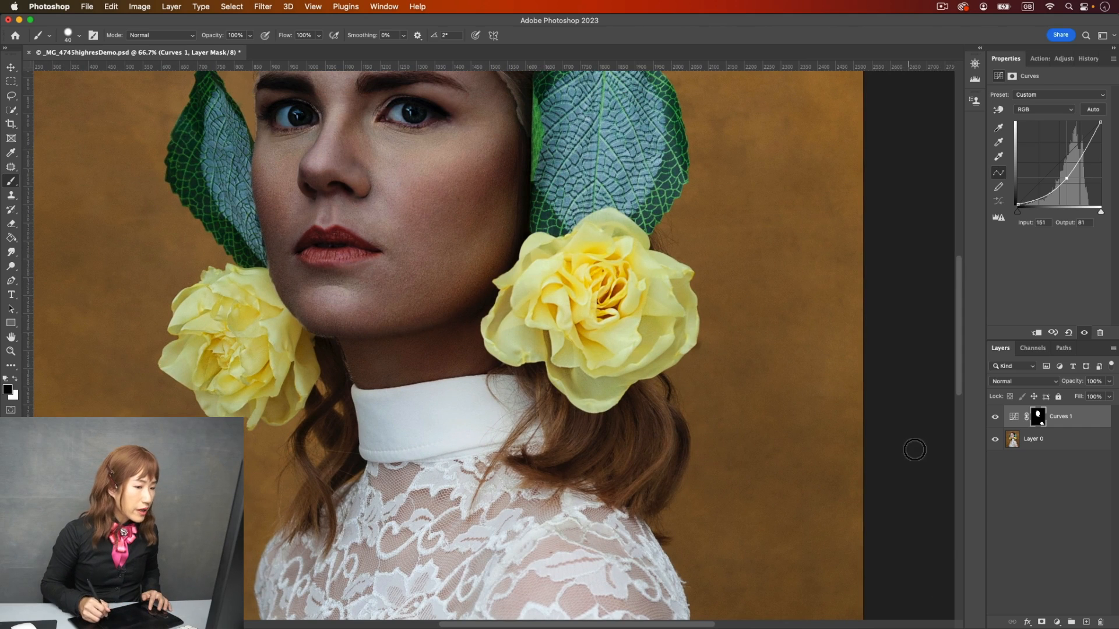
Step: Reduce the brush to 10 px and check the mask edges around the leaf and flower by hiding and showing the Curves layer
left_click(995, 417)
left_click(996, 417)
key("bracketleft")
key("bracketleft")
key("bracketleft")
key("bracketleft")
key("bracketleft")
key("bracketleft")
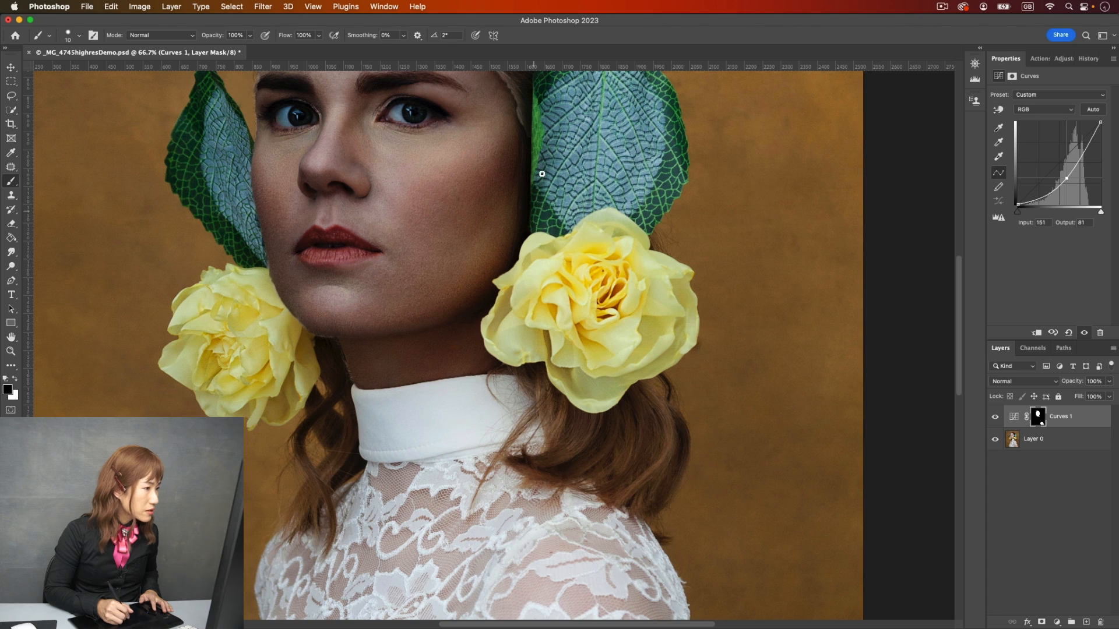
left_click(995, 417)
left_click(996, 418)
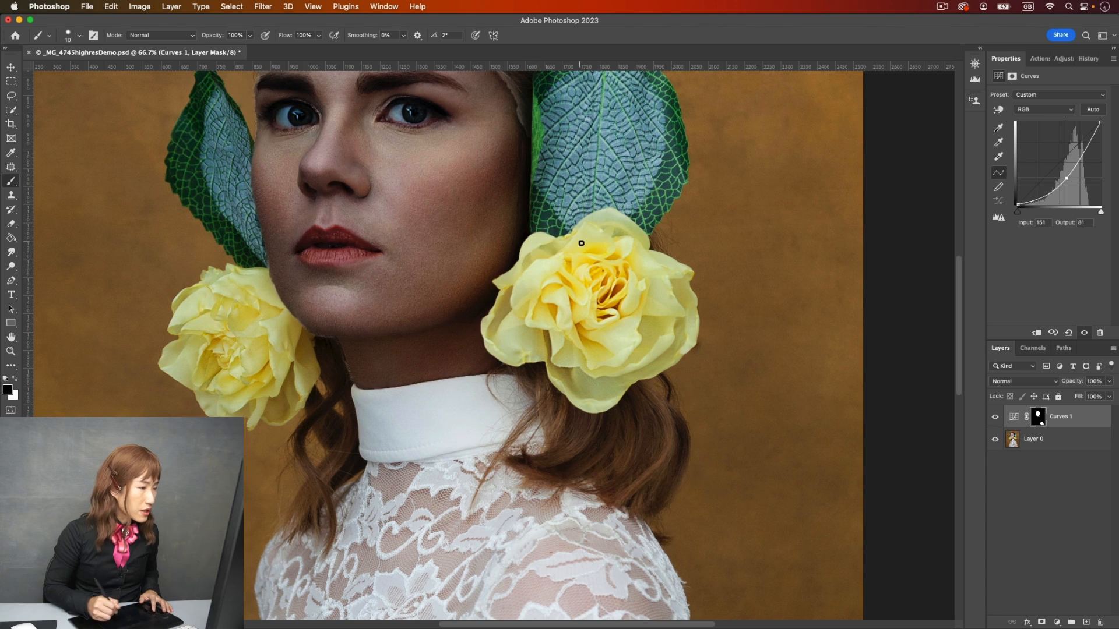
left_click(996, 417)
left_click(995, 417)
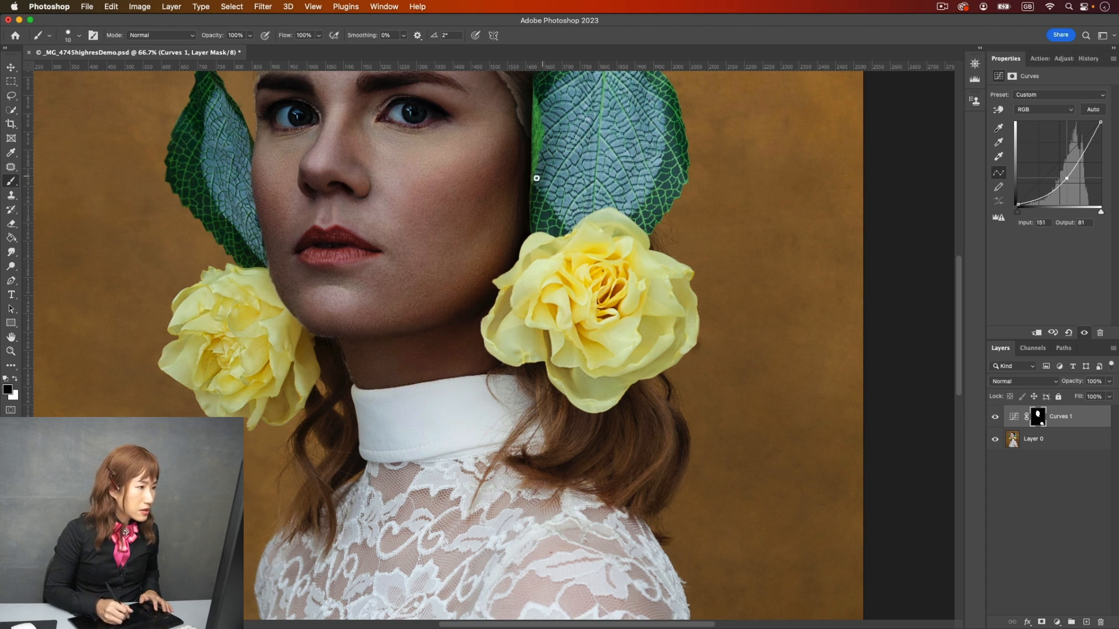
Step: Remove the darkening point from the RGB curve to make it a straight line again
left_click_drag(1065, 212, 1051, 225)
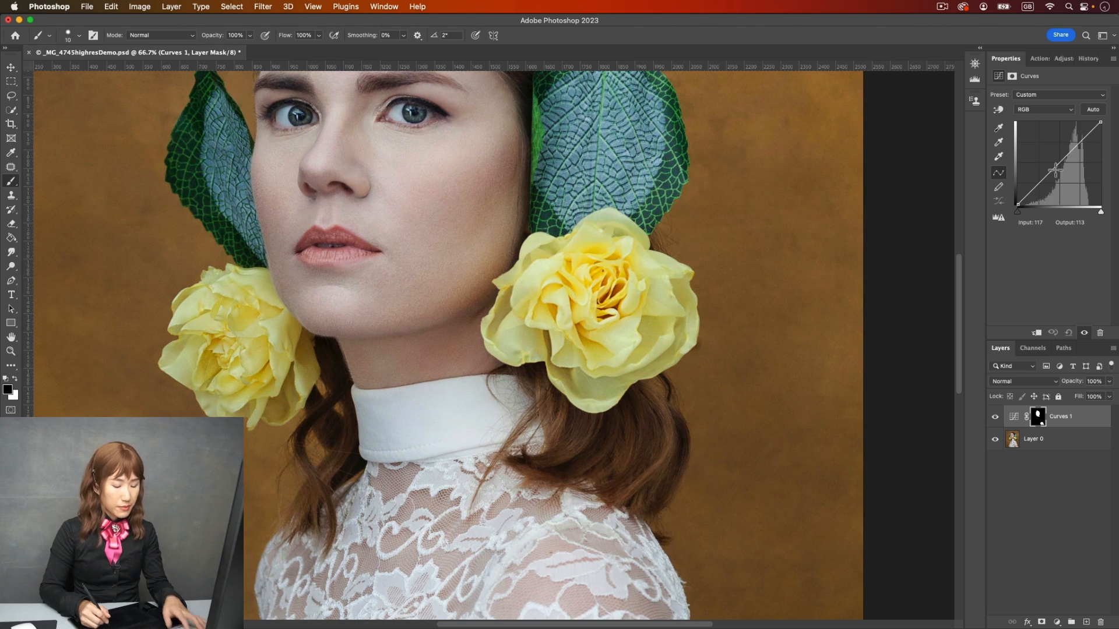
key("super+minus")
key("super+minus")
key("super+minus")
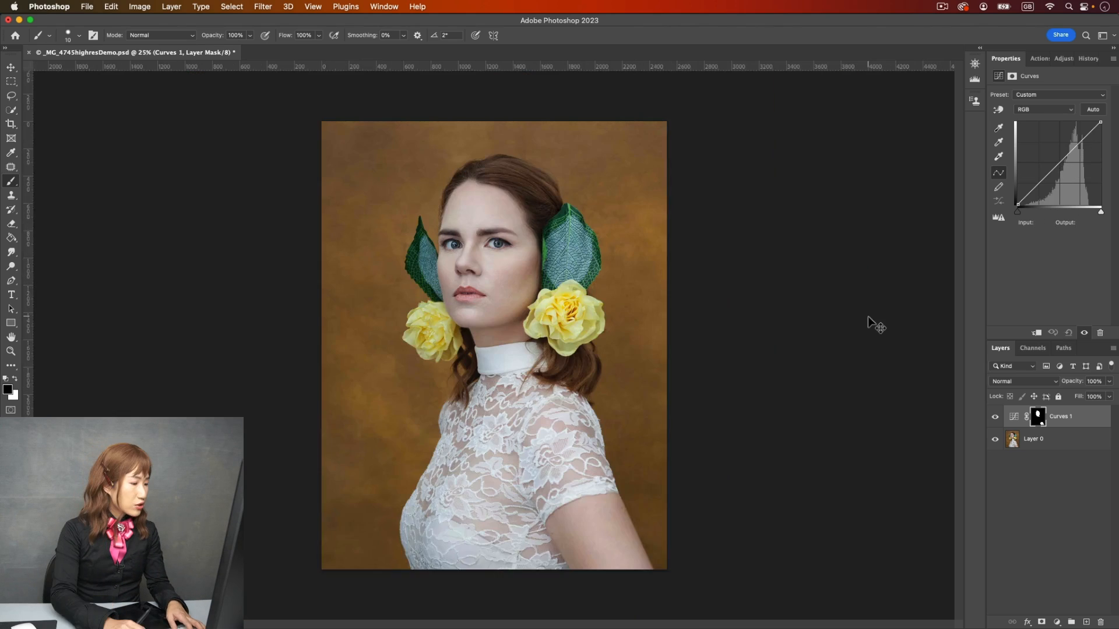
Step: Darken the skin with the on-image Curves adjustment on the forehead, lowering the RGB point at input 204 to output about 176
key("super+equal")
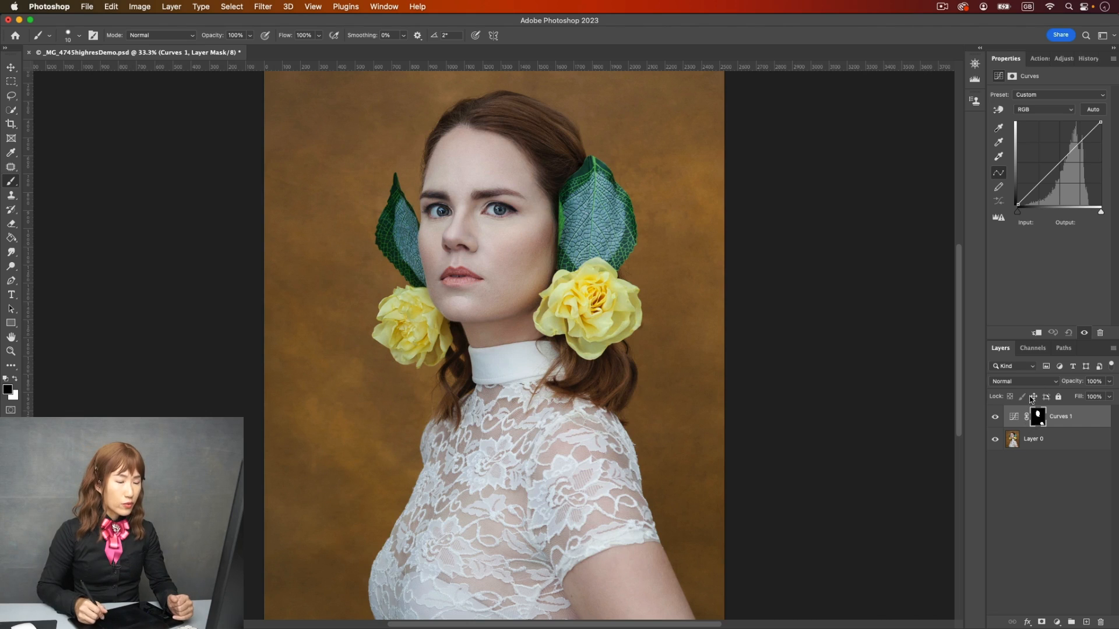
left_click(998, 110)
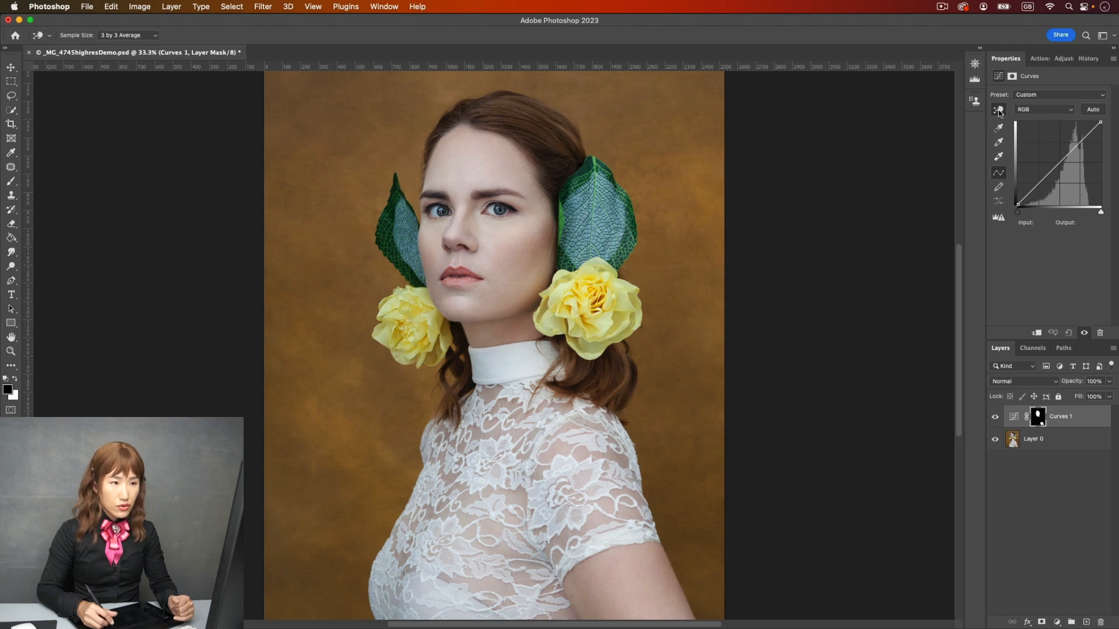
left_click(474, 168)
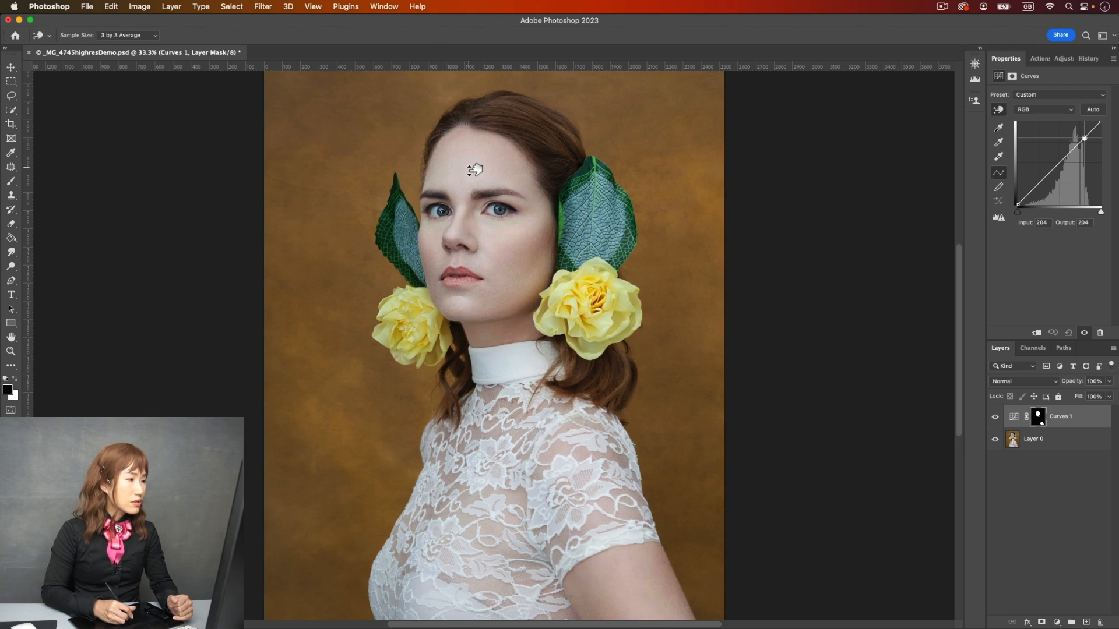
left_click_drag(475, 169, 473, 185)
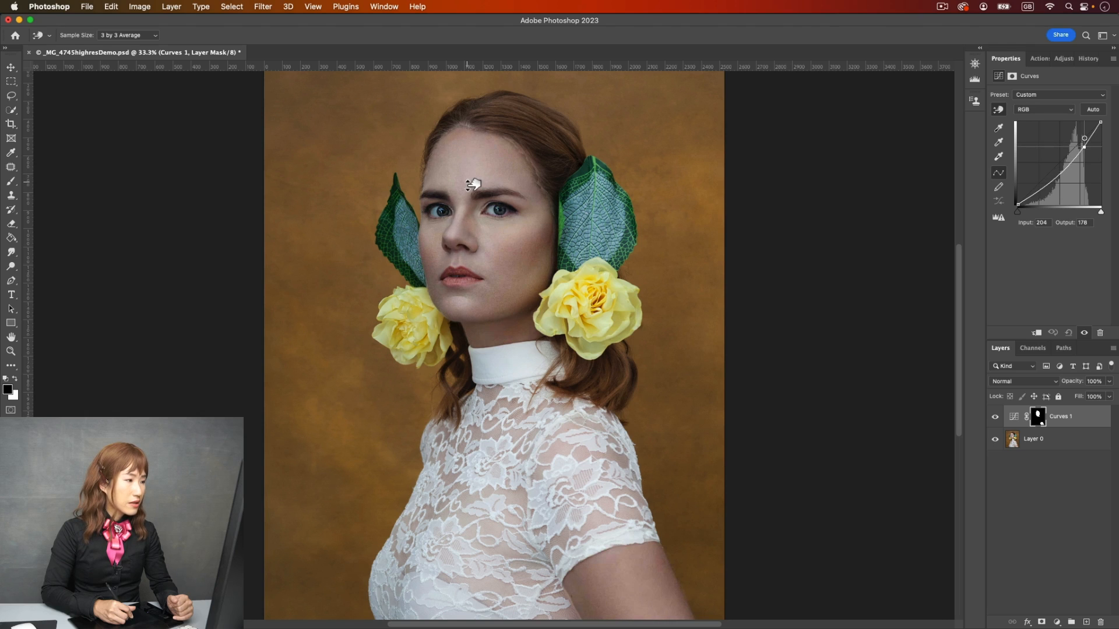
left_click_drag(479, 174, 480, 176)
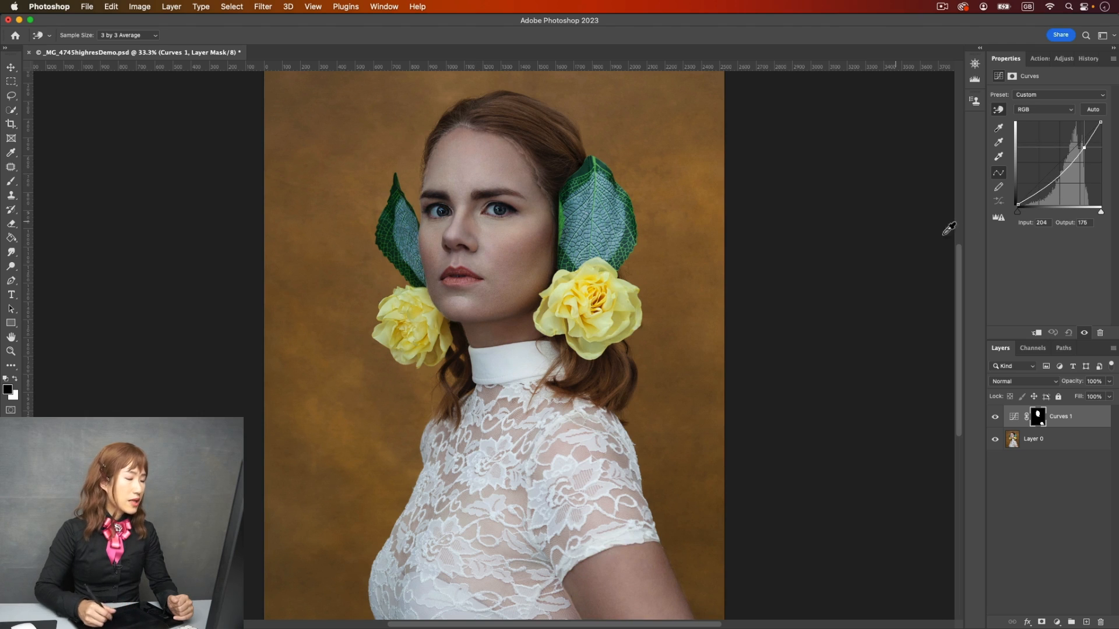
Step: Raise the Red channel curve from the forehead tone, with a point at input 208, output 233
left_click(1048, 111)
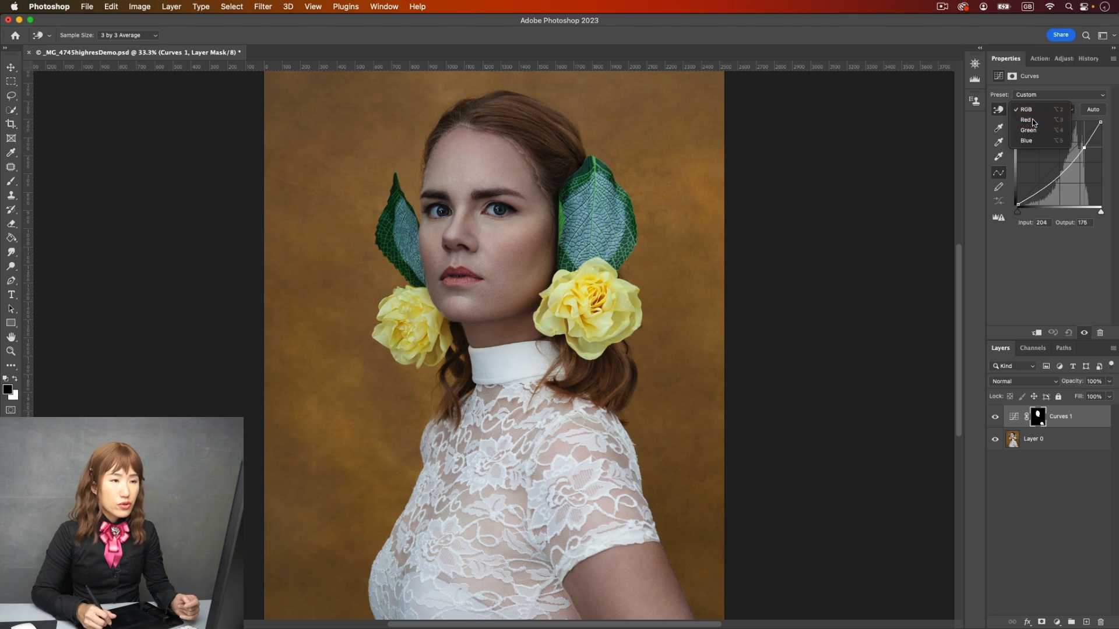
left_click(1030, 121)
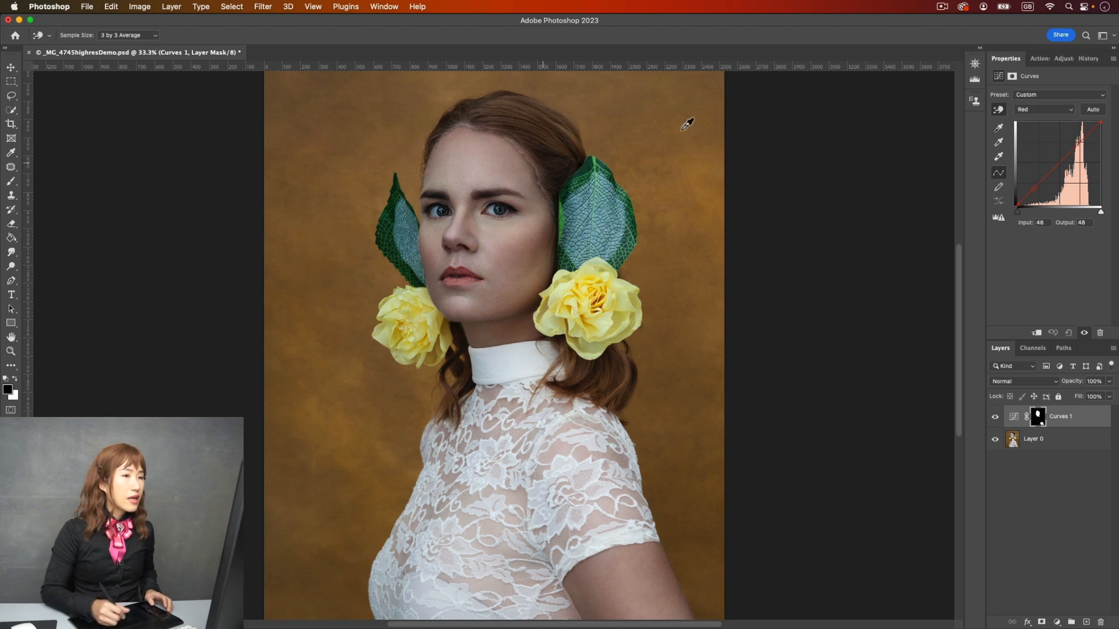
left_click(998, 110)
left_click(472, 185)
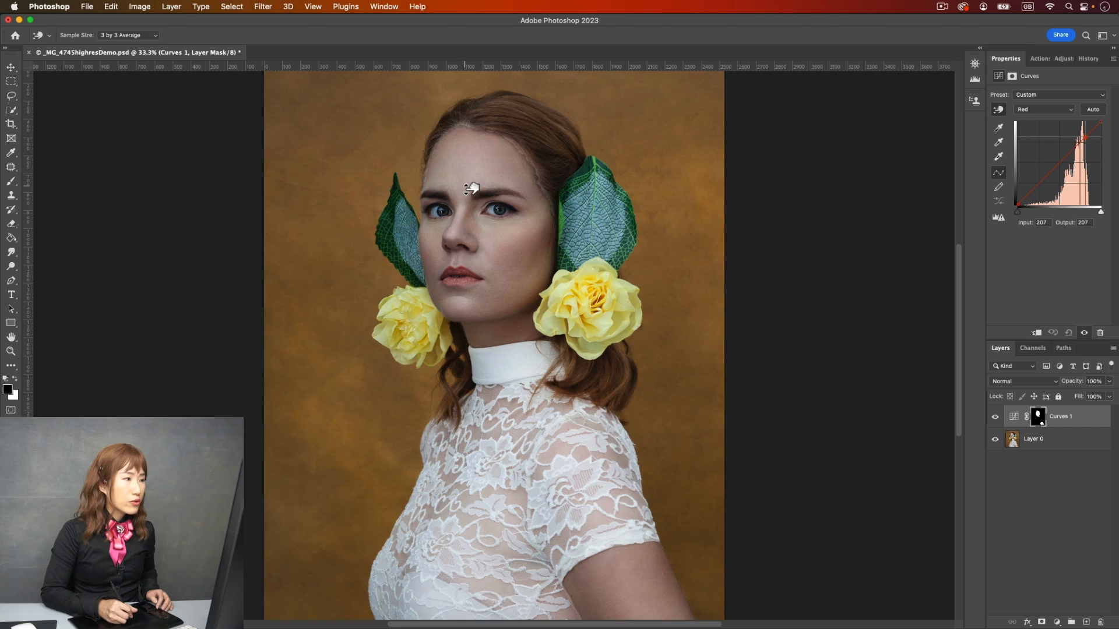
left_click_drag(472, 185, 467, 173)
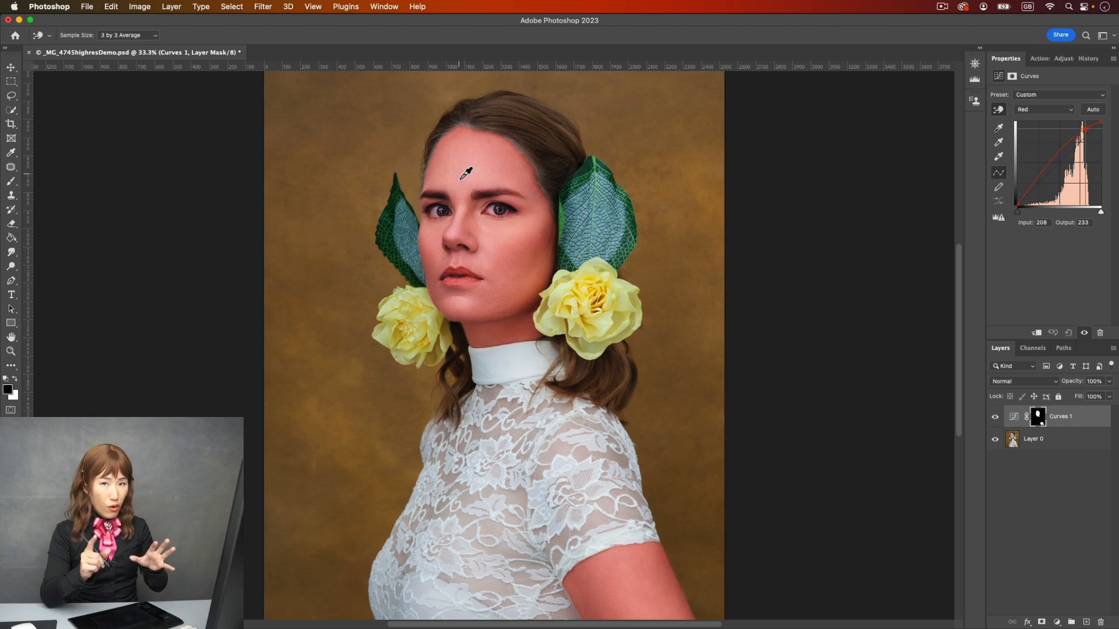
Step: Lower the Blue channel curve from the forehead tone, with a point at input 203, output about 176
left_click(1053, 112)
left_click(1052, 130)
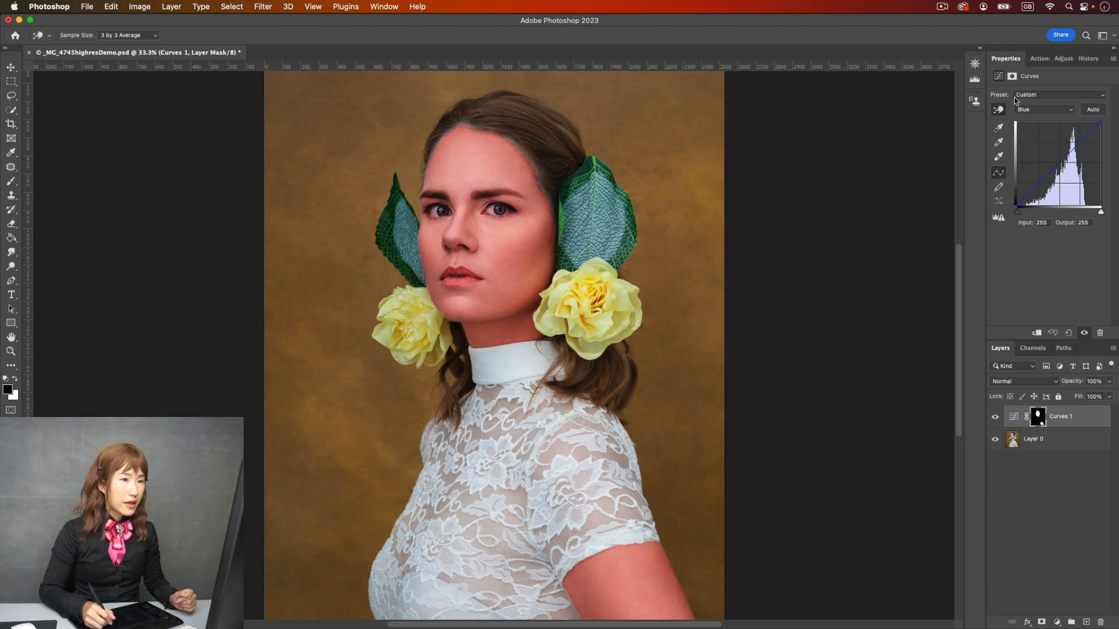
left_click_drag(474, 177, 471, 192)
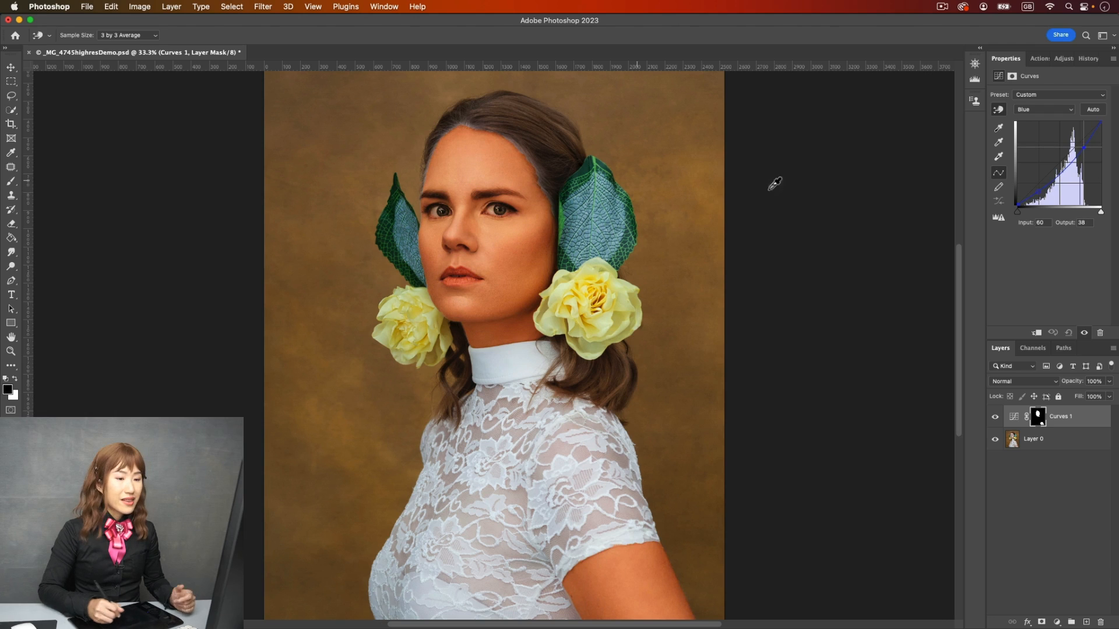
Step: Raise the Red curve's point at input 208 to output 236, and darken the skin further by lowering the RGB curve from the forehead
left_click(1061, 111)
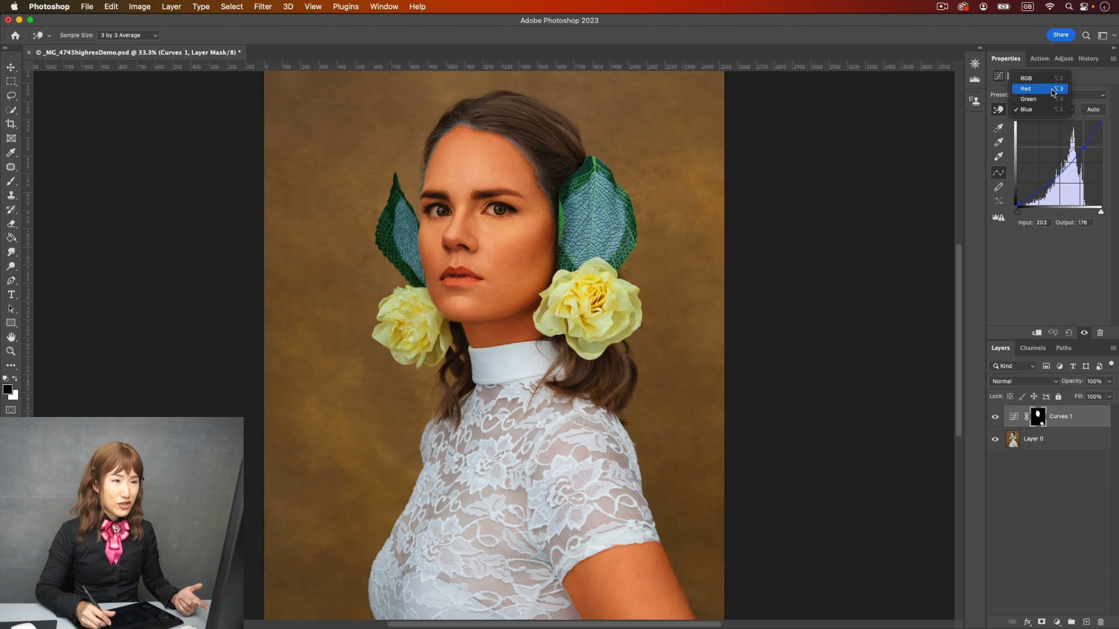
left_click(1053, 92)
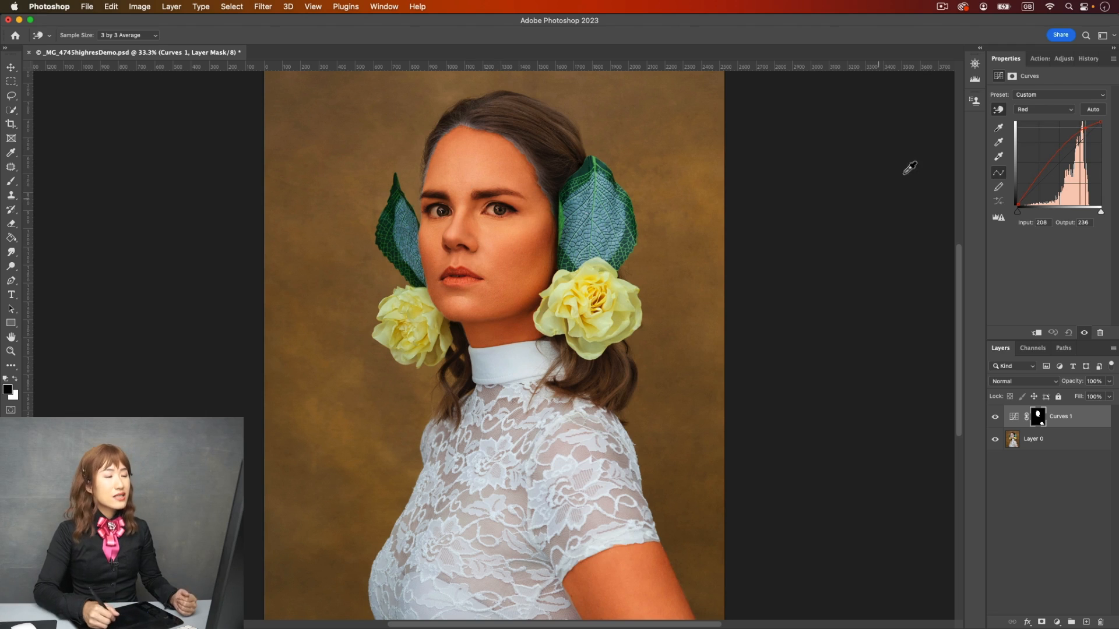
left_click(1026, 111)
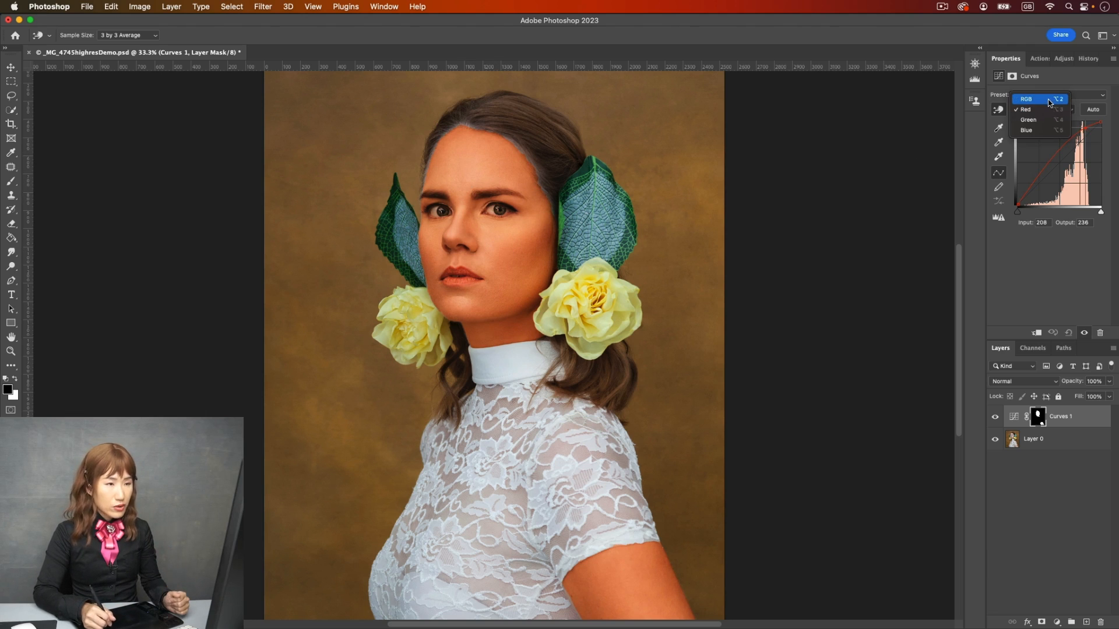
left_click(1032, 98)
left_click_drag(468, 178, 508, 250)
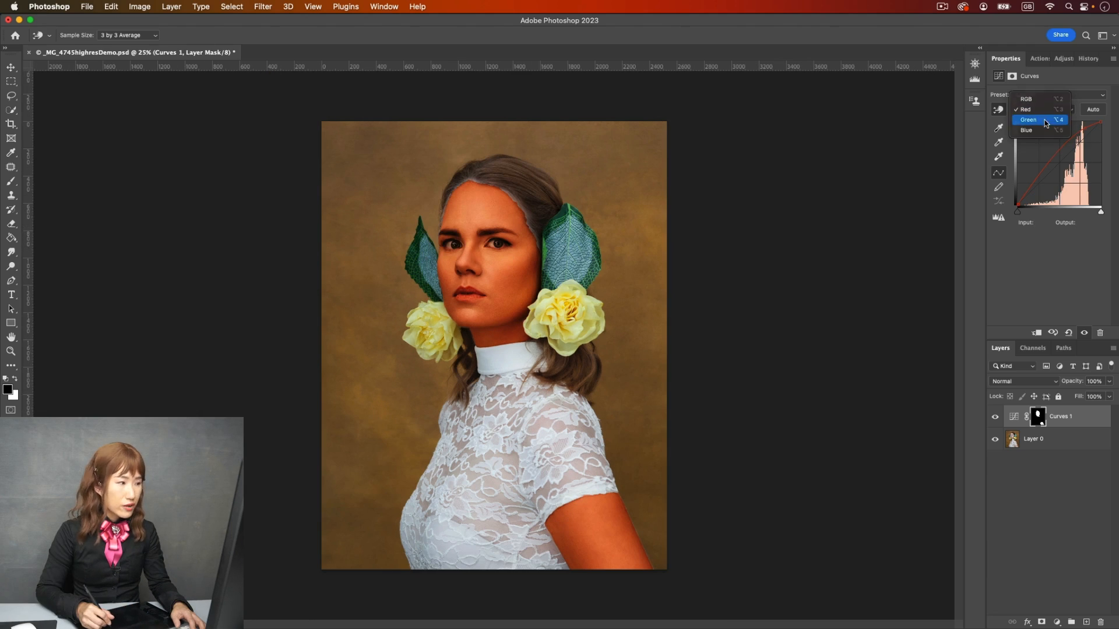
Step: Add a Green curve point from the forehead tone at input 204, output 202, and toggle the Curves 1 layer to compare
left_click(1046, 120)
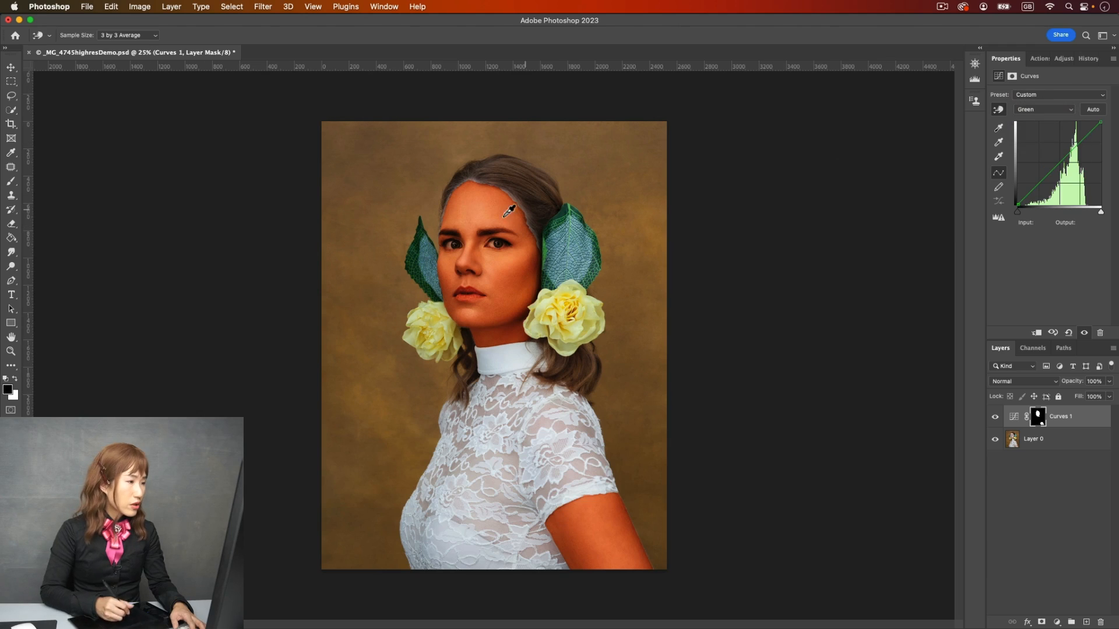
left_click(480, 222)
left_click_drag(480, 222, 481, 225)
left_click(996, 417)
left_click(996, 417)
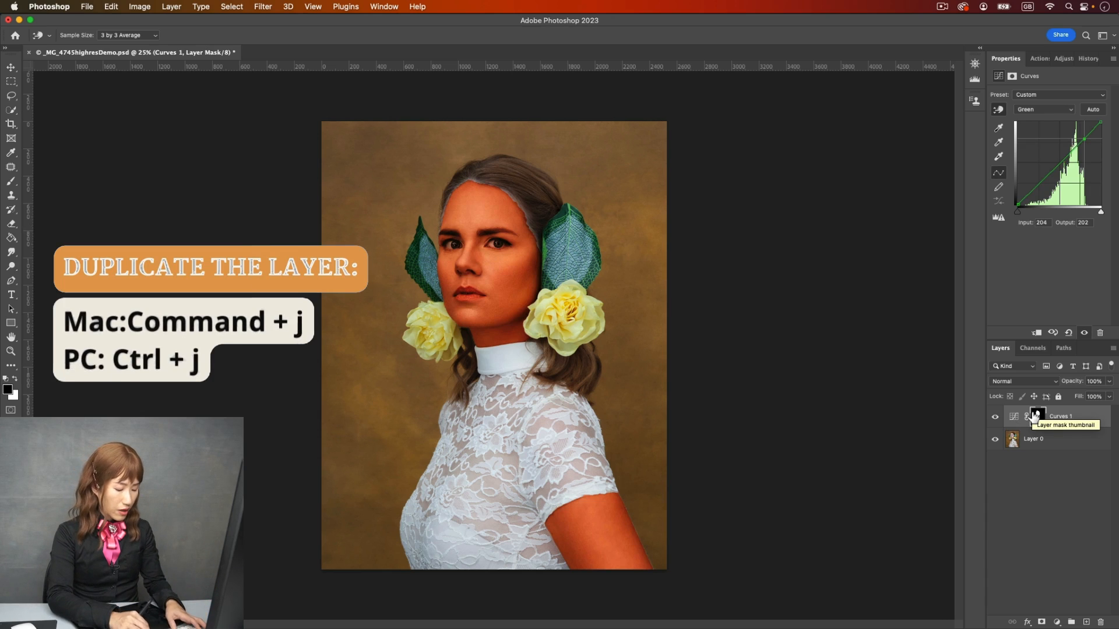
Step: Duplicate the Curves 1 layer and set the copy's opacity to 10%
key("super+j")
key("b")
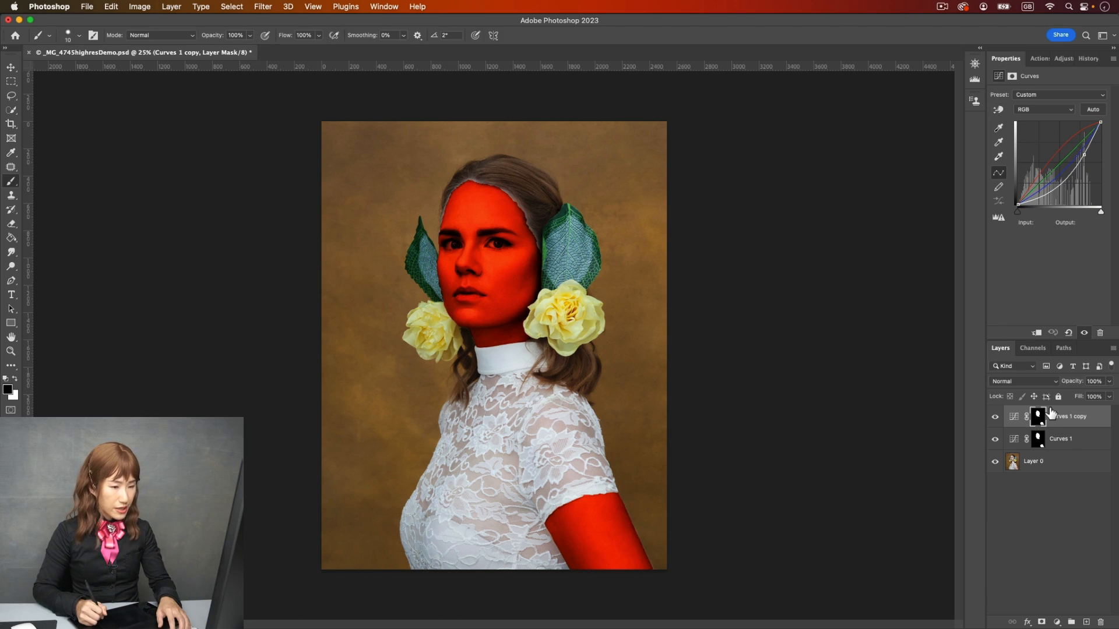
key("v")
key("2")
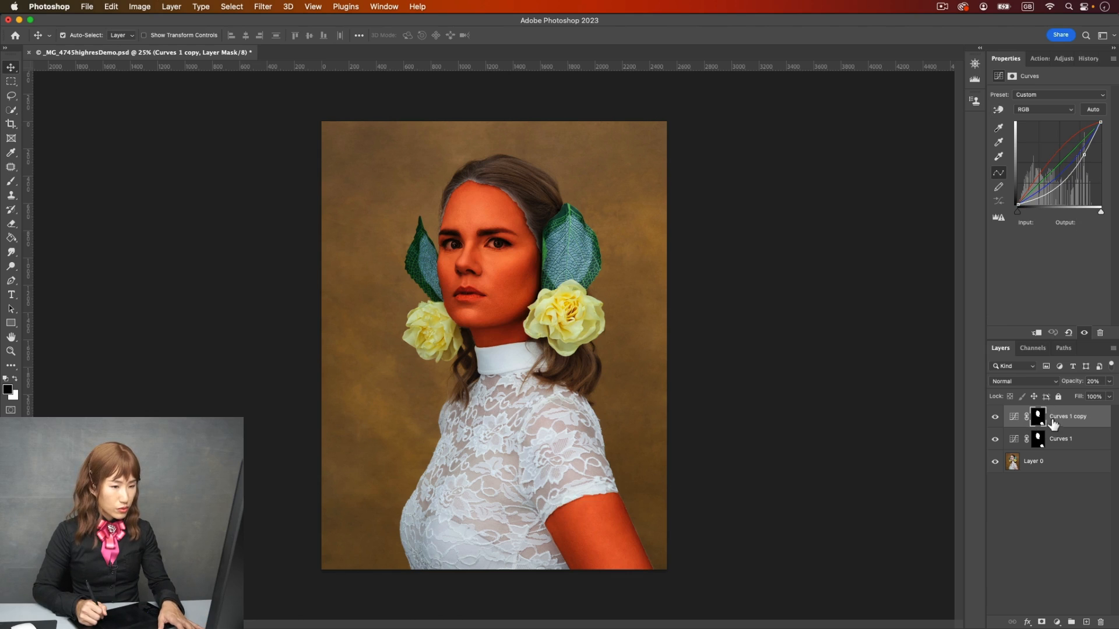
left_click(1013, 417)
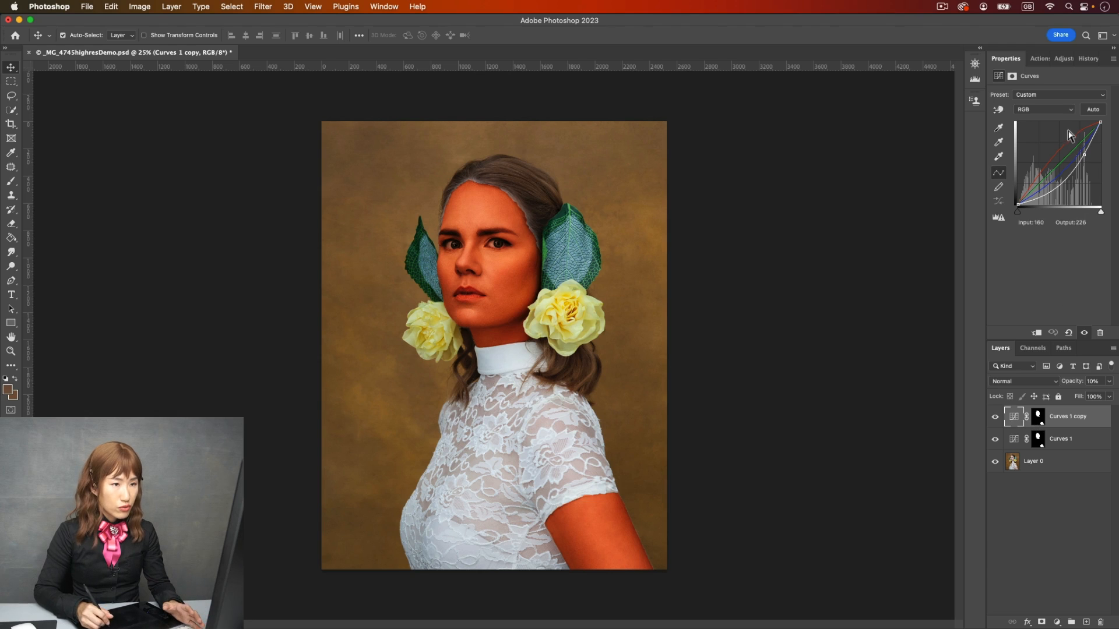
Step: Reset the Red, Green and Blue curves of the copied Curves layer to straight lines
left_click(1052, 109)
left_click(1051, 120)
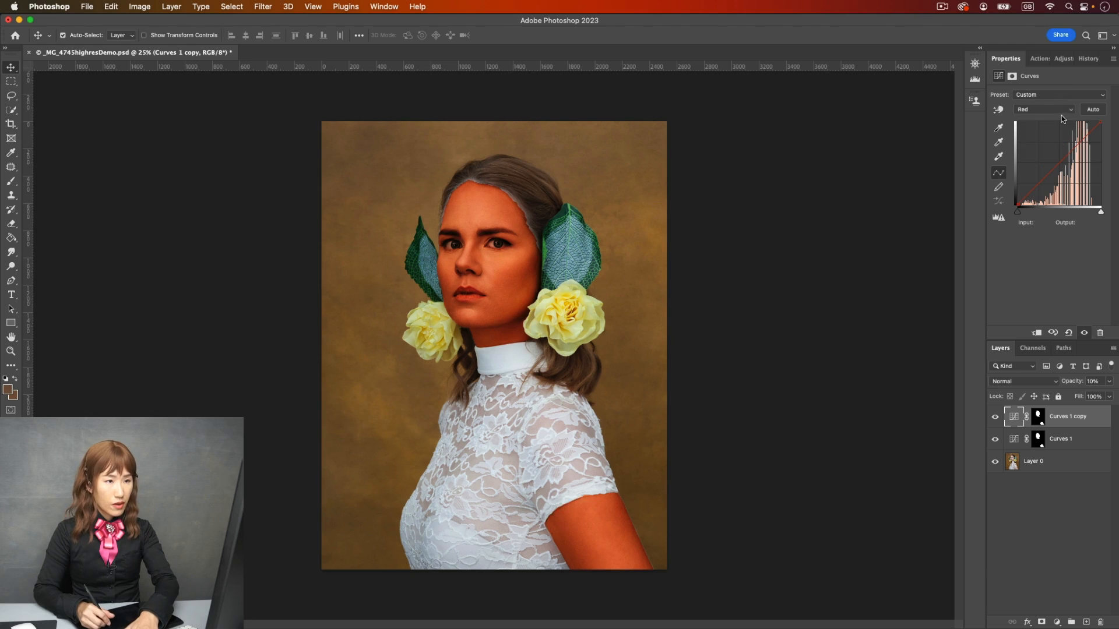
left_click(1043, 110)
left_click(1054, 129)
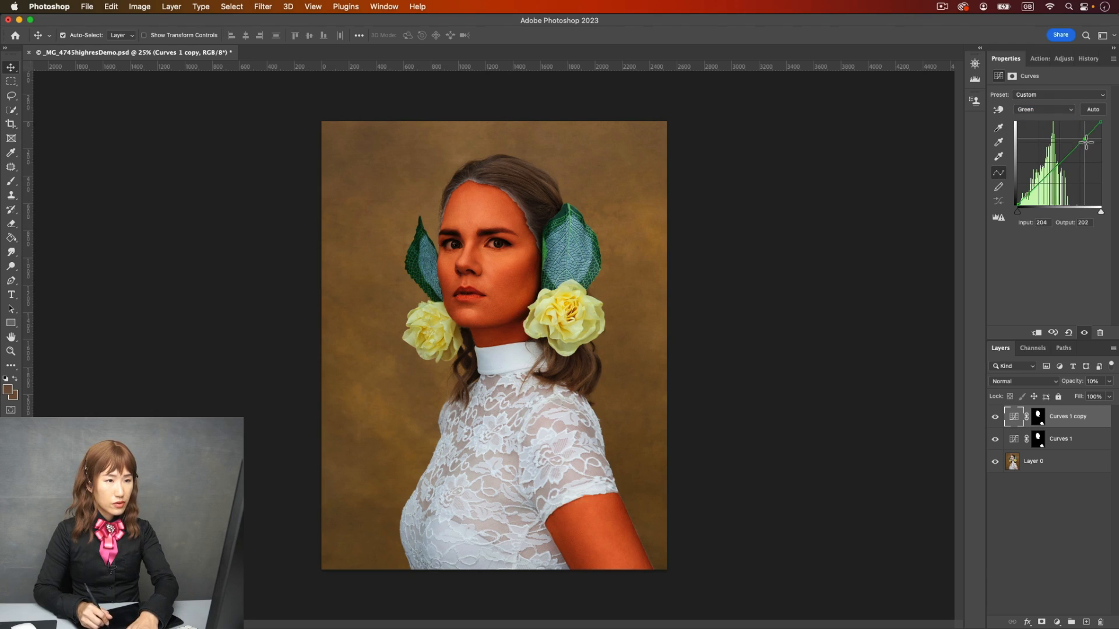
left_click(1056, 111)
left_click(1052, 120)
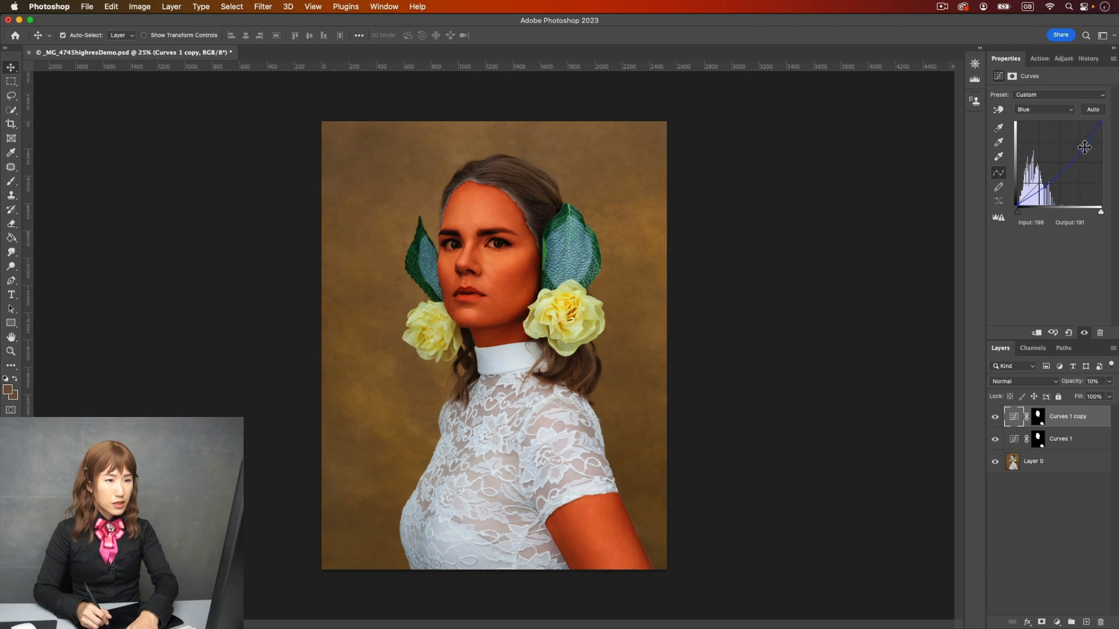
key("super+z")
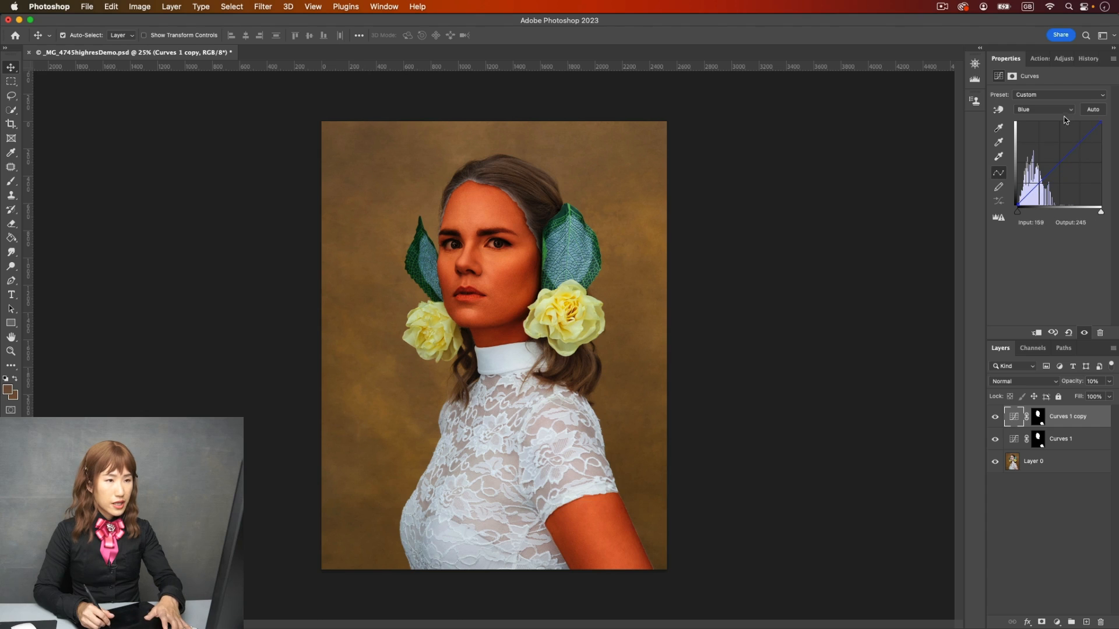
Step: Reshape the copied layer's RGB curve with the white point lowered to output 214 and a midtone point at input 141, output 76
left_click(1056, 110)
left_click(1034, 78)
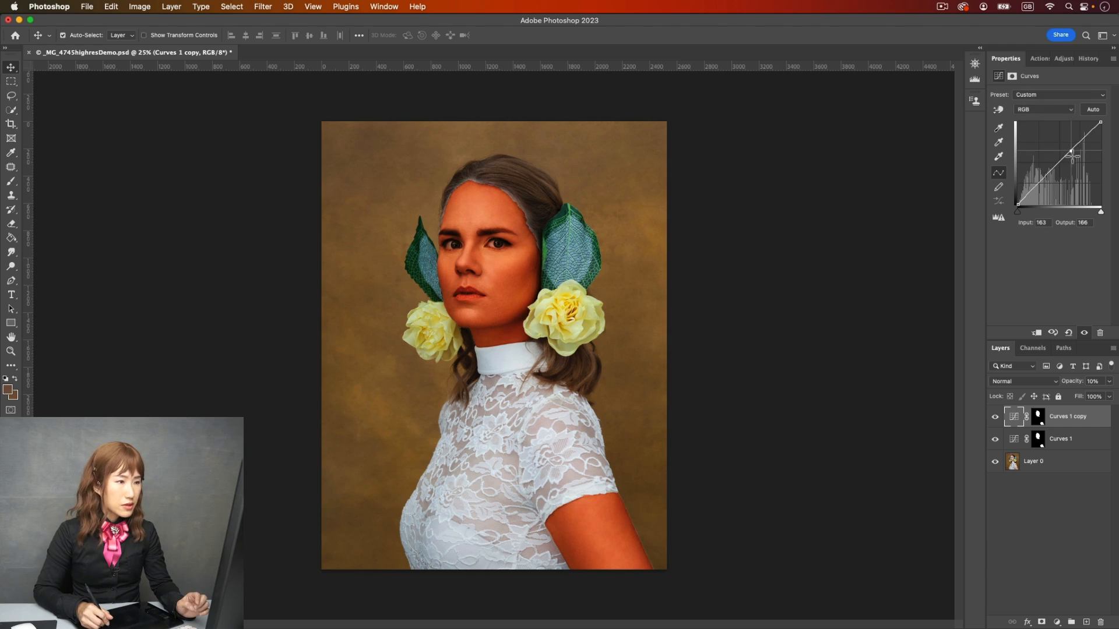
key("super+minus")
mouse_move(1103, 124)
left_mouse_down()
mouse_move(1106, 144)
mouse_move(1095, 145)
left_mouse_up()
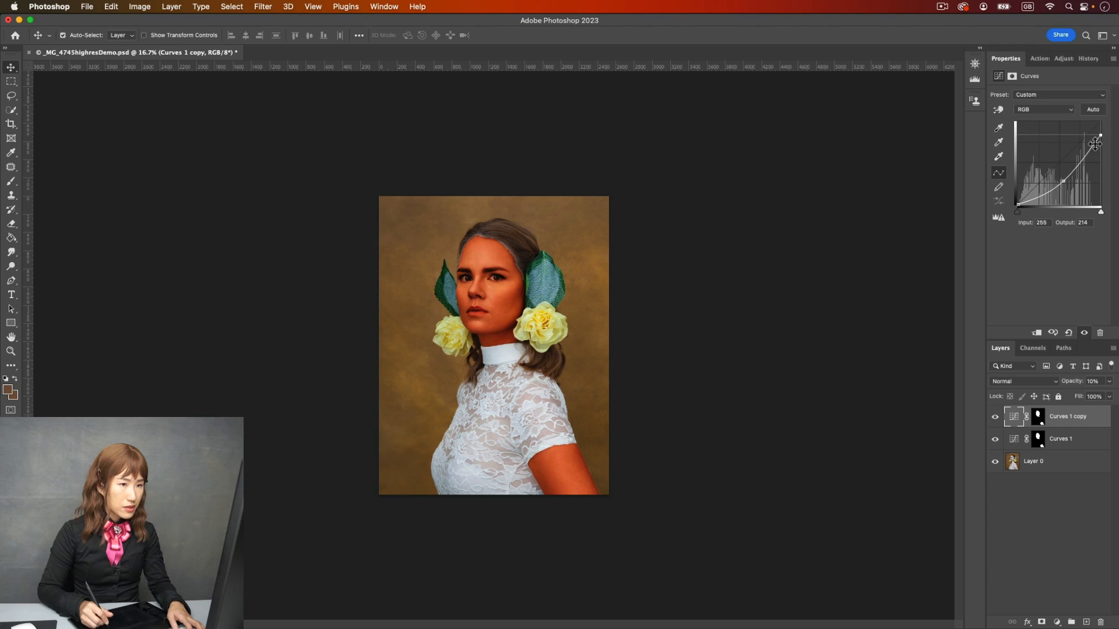
left_click_drag(1065, 187, 1064, 183)
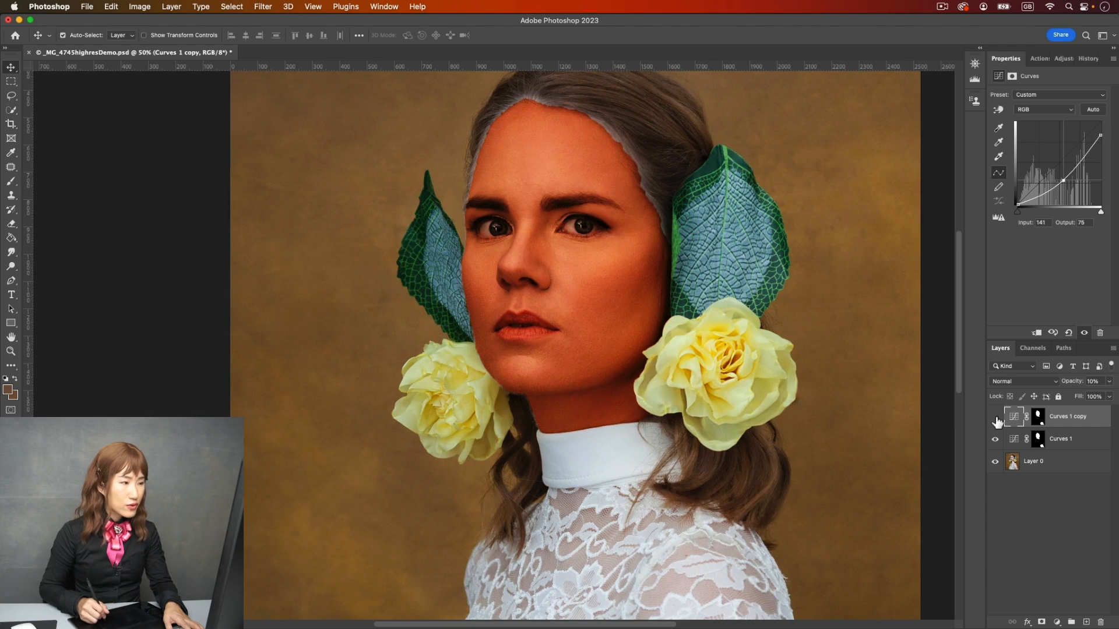
Step: Hide the Curves 1 copy layer and paint the eye on the left side of the face out of the Curves 1 mask in black
left_click(996, 417)
left_click(1038, 439)
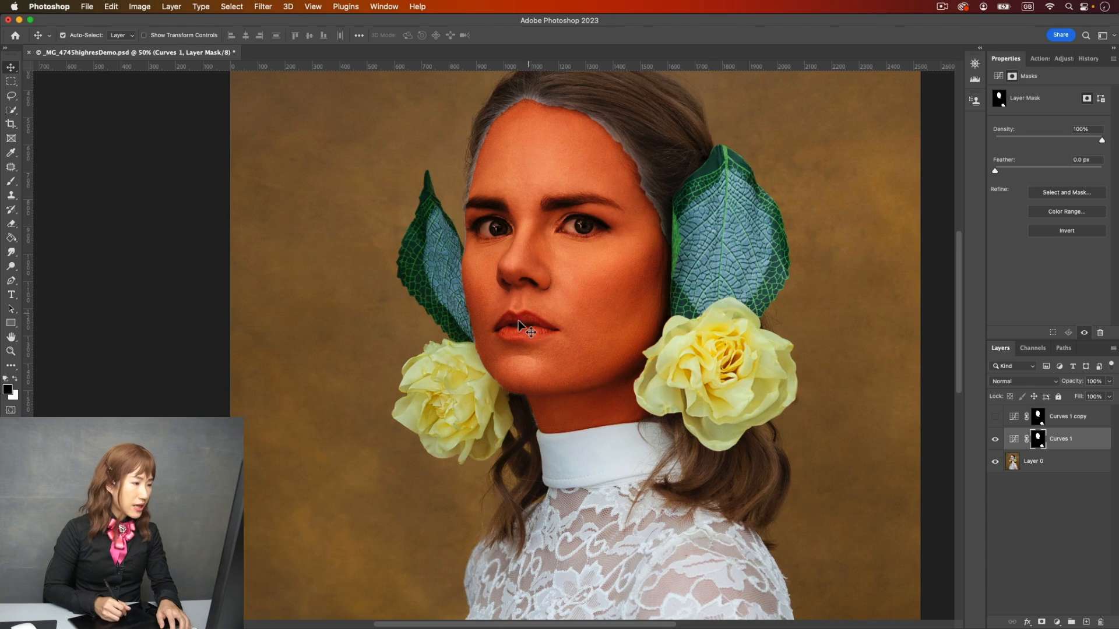
key("b")
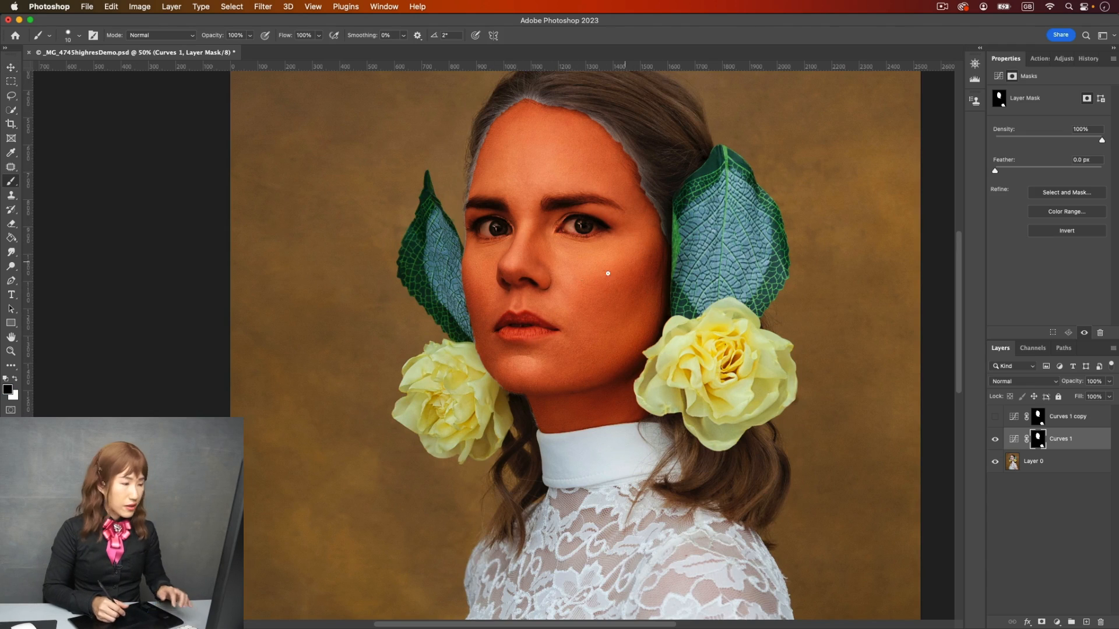
key("bracketright")
key("bracketright")
key("bracketright")
key("bracketright")
key("bracketright")
key("bracketright")
key("bracketright")
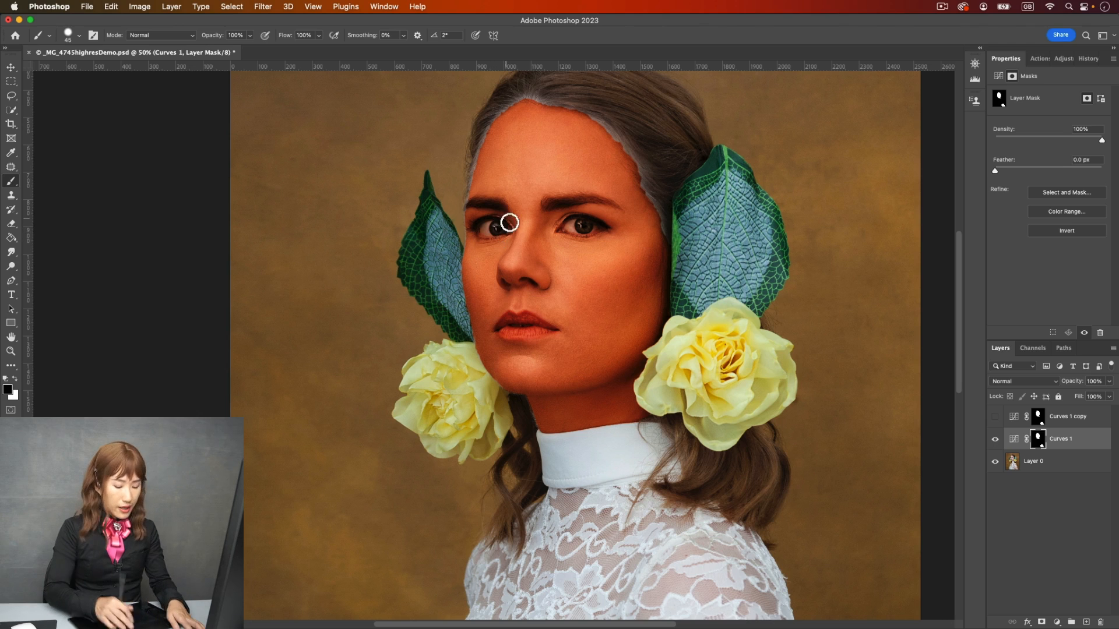
key("super+equal")
key("bracketleft")
key("bracketleft")
left_click_drag(479, 185, 516, 192)
Step: Paint the other eye out of the Curves 1 mask with a 20 px black brush
key("bracketleft")
key("bracketleft")
key("bracketleft")
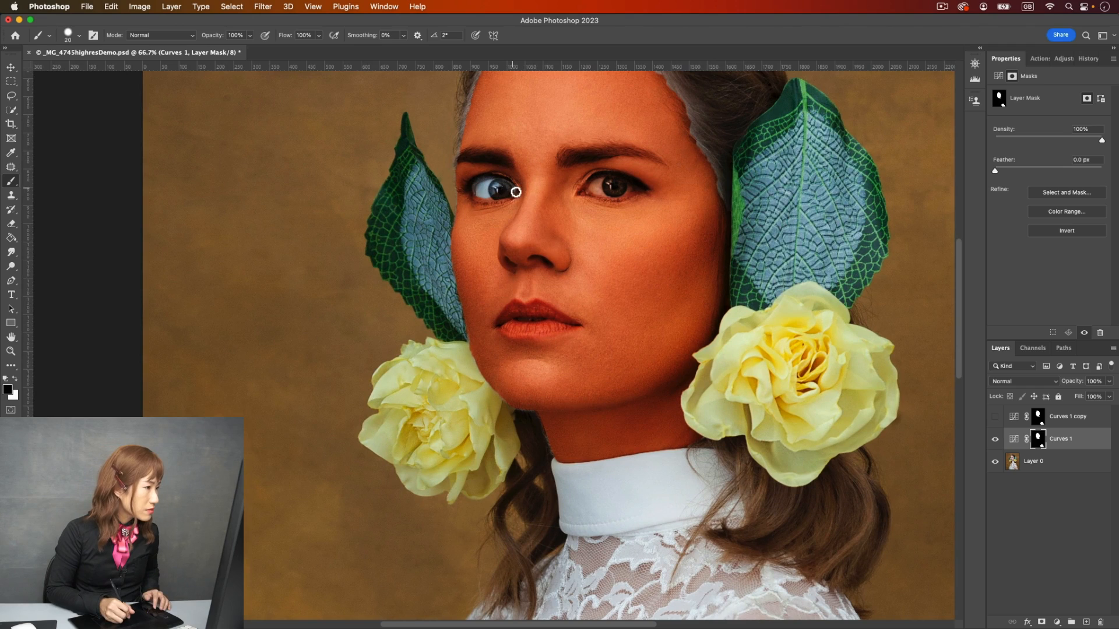
left_click_drag(588, 185, 606, 189)
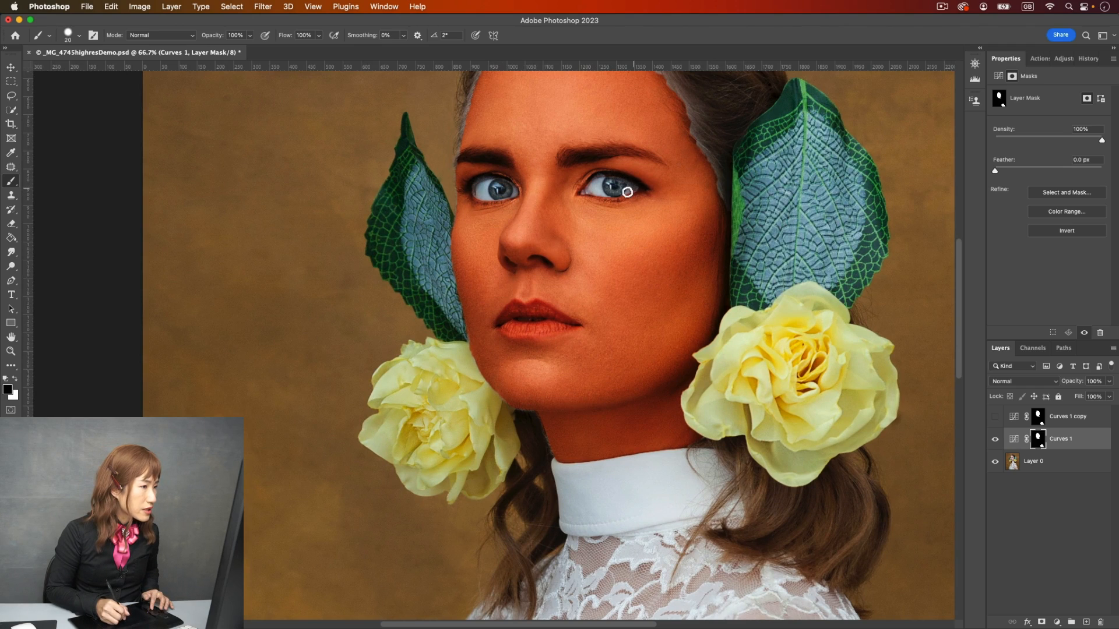
Step: Paint the lips out of the Curves 1 mask in black, undoing the stray dab at the corner of the mouth
key("super+plus")
key("bracketleft")
mouse_move(501, 341)
left_mouse_down()
mouse_move(474, 379)
mouse_move(499, 388)
mouse_move(476, 385)
mouse_move(589, 382)
mouse_move(519, 352)
left_mouse_up()
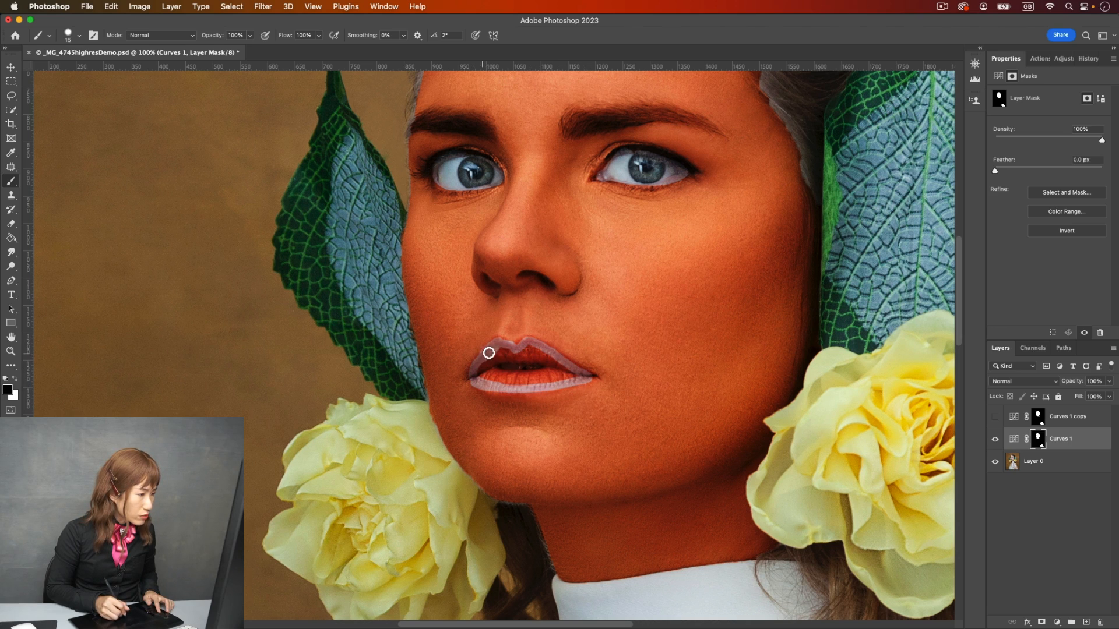
left_click_drag(601, 382, 606, 384)
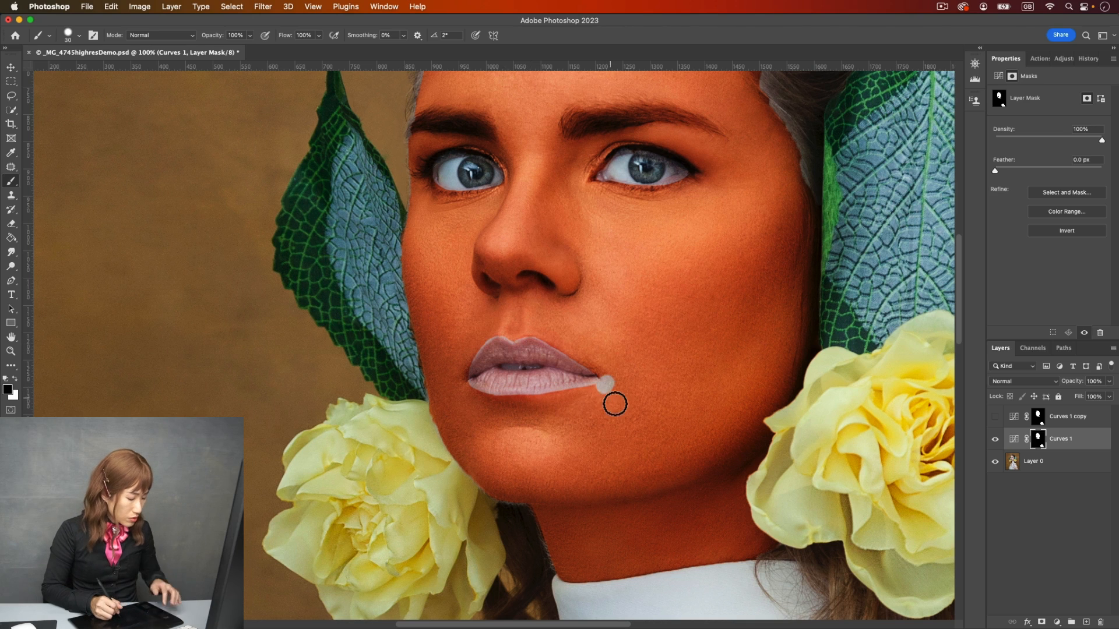
key("super+z")
key("x")
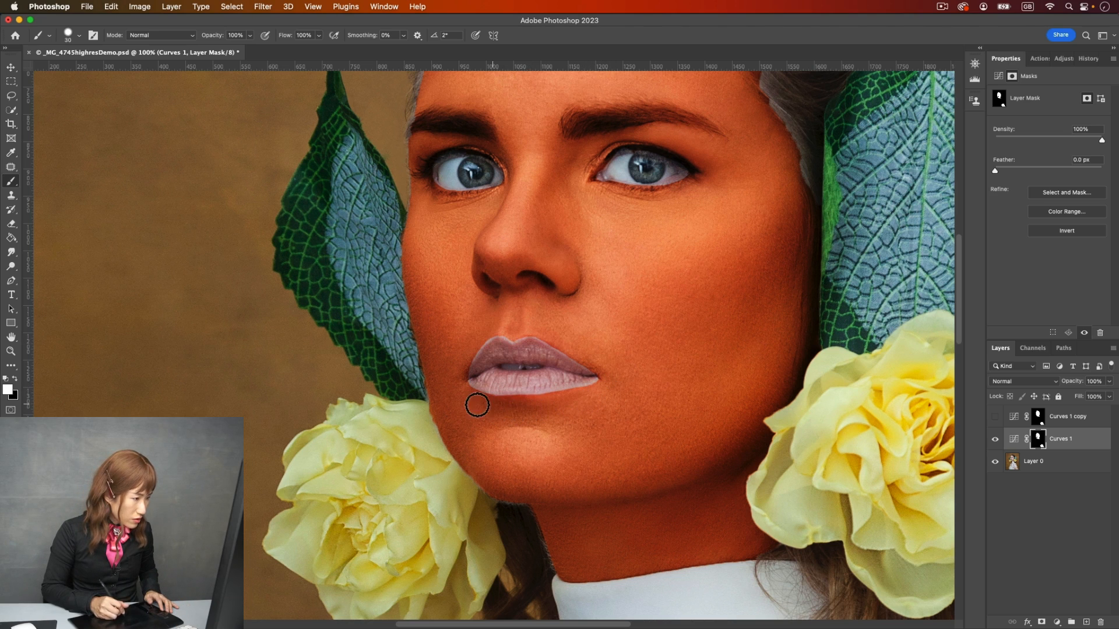
Step: Feather the Curves 1 layer mask by 2.4 px
key("super+minus")
key("super+minus")
key("super+minus")
key("x")
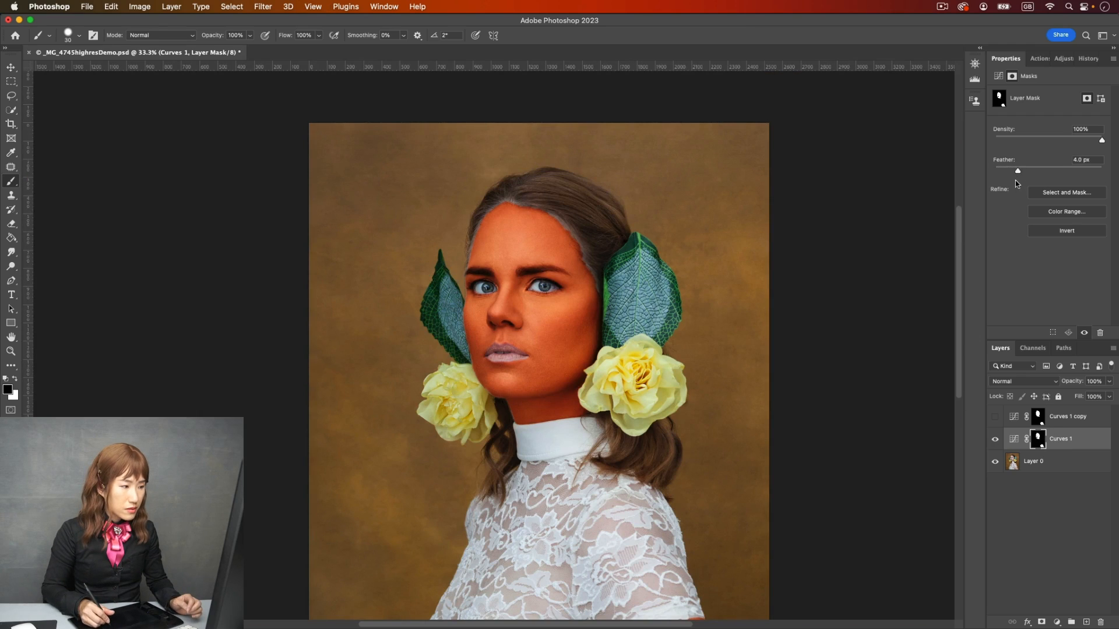
left_click_drag(1011, 169, 999, 168)
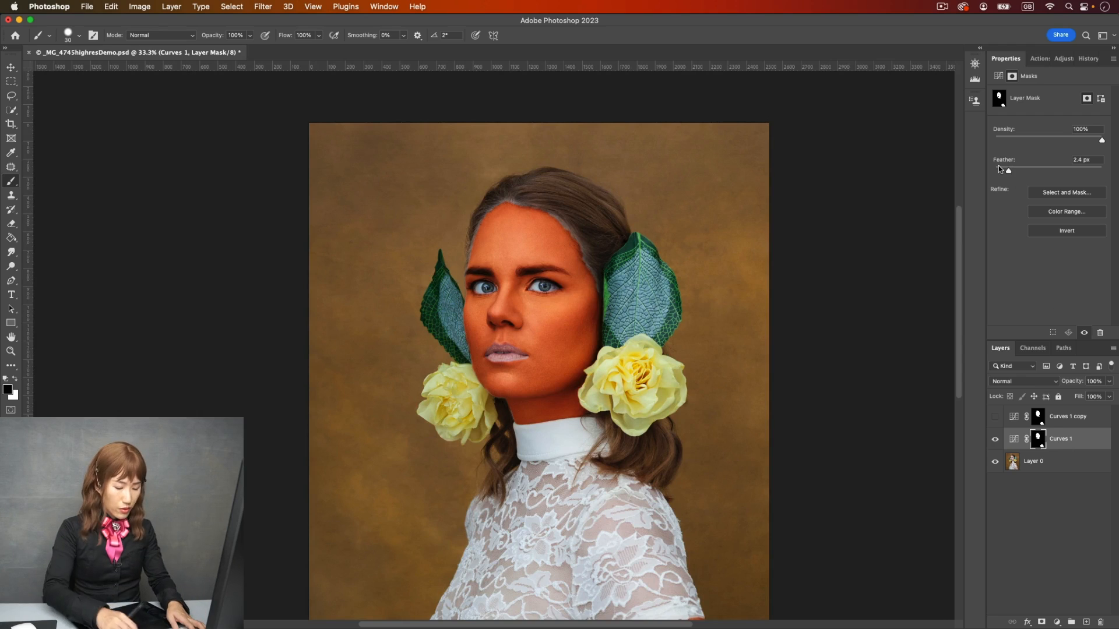
Step: Show the Curves 1 copy layer and replace its mask with a copy of the Curves 1 mask
key("super+minus")
left_click(994, 417)
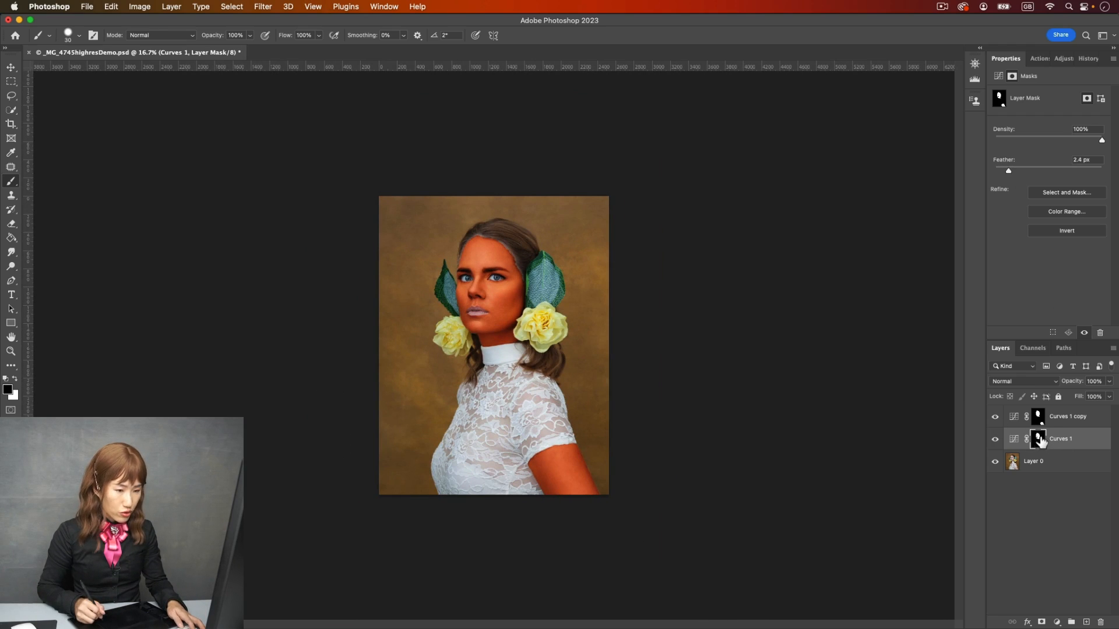
left_click_drag(1038, 440, 1041, 418)
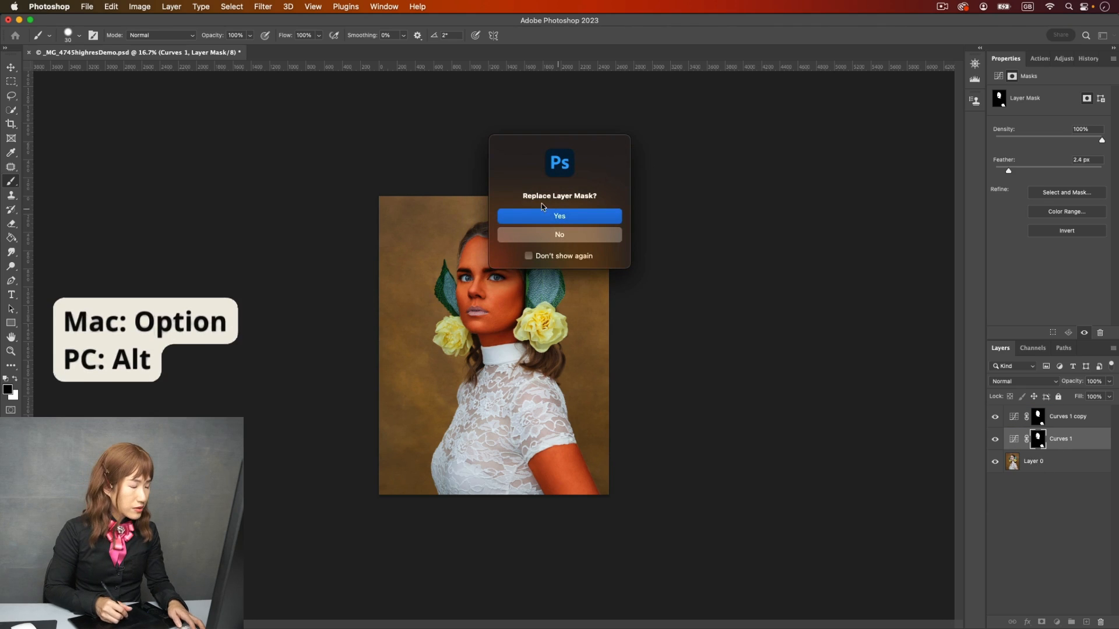
left_click(579, 222)
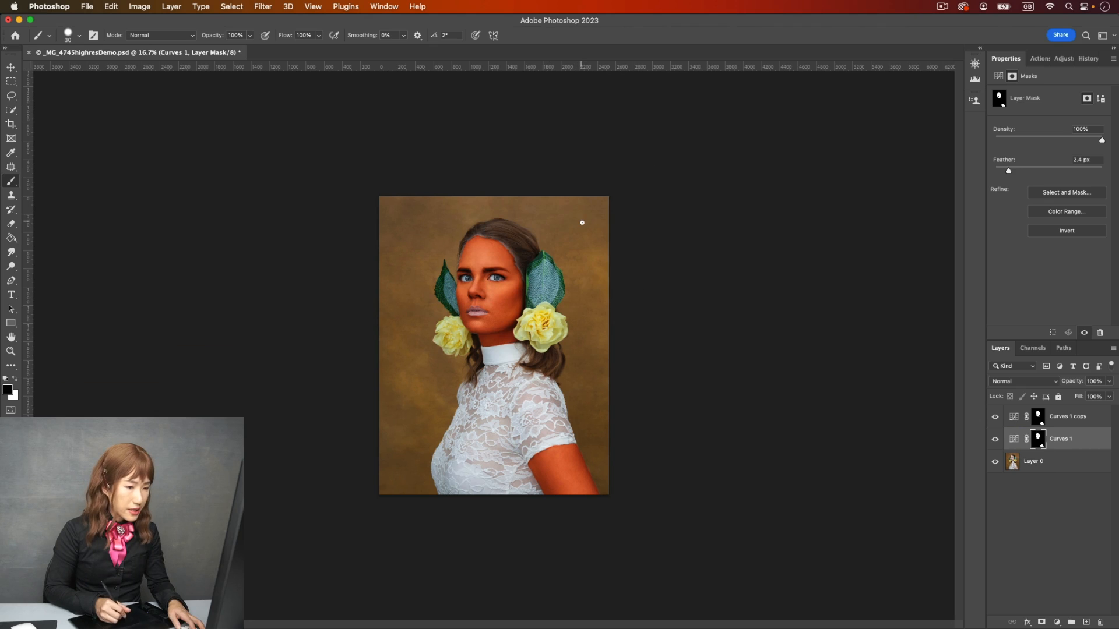
Step: Hide the Curves 1 copy layer and inspect the mask edges around the face and hairline up close
key("super+equal")
key("super+equal")
key("super+equal")
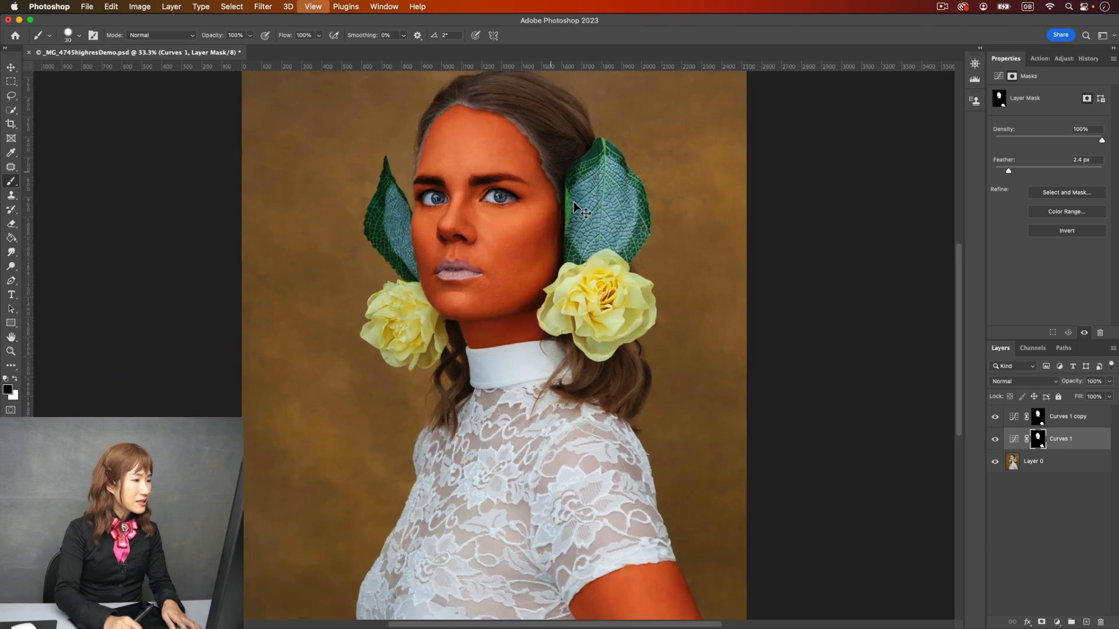
key("super+minus")
left_click_drag(539, 215, 542, 236)
key("super+equal")
left_click_drag(508, 314, 579, 309)
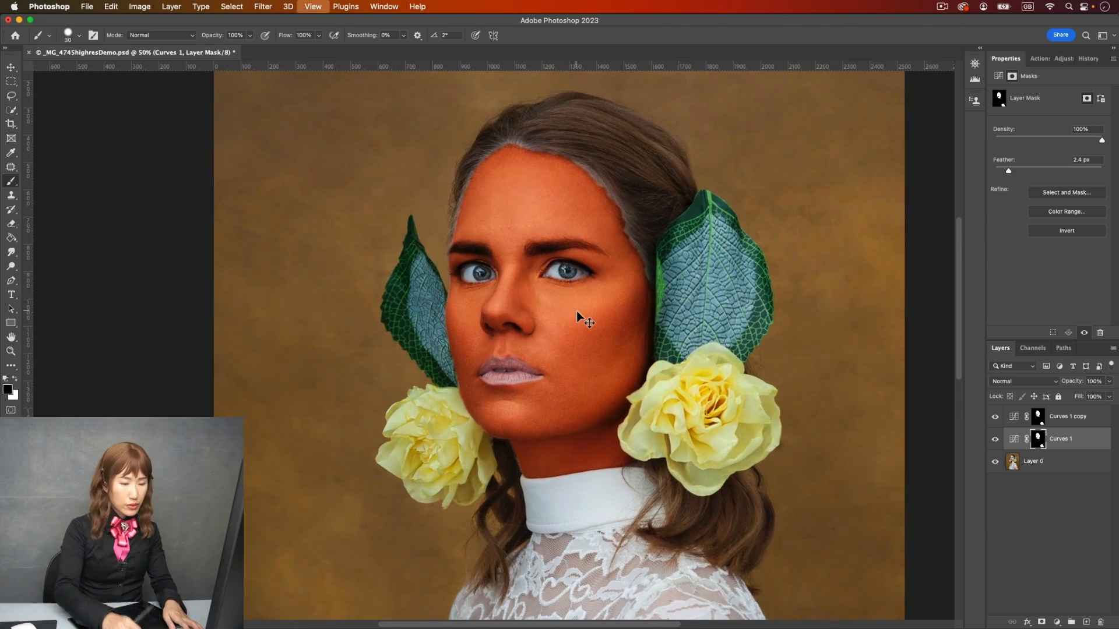
key("super+equal")
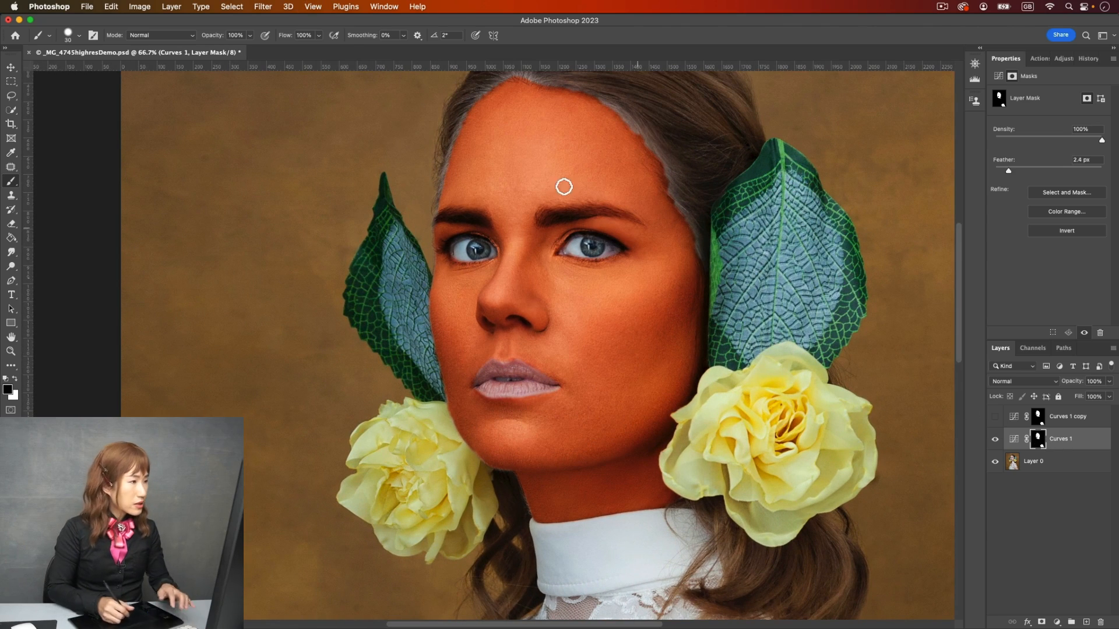
Step: Extend the Curves 1 mask over the uncovered hairline with a white brush and set its feather to 10.8 px
left_click_drag(579, 167, 571, 219)
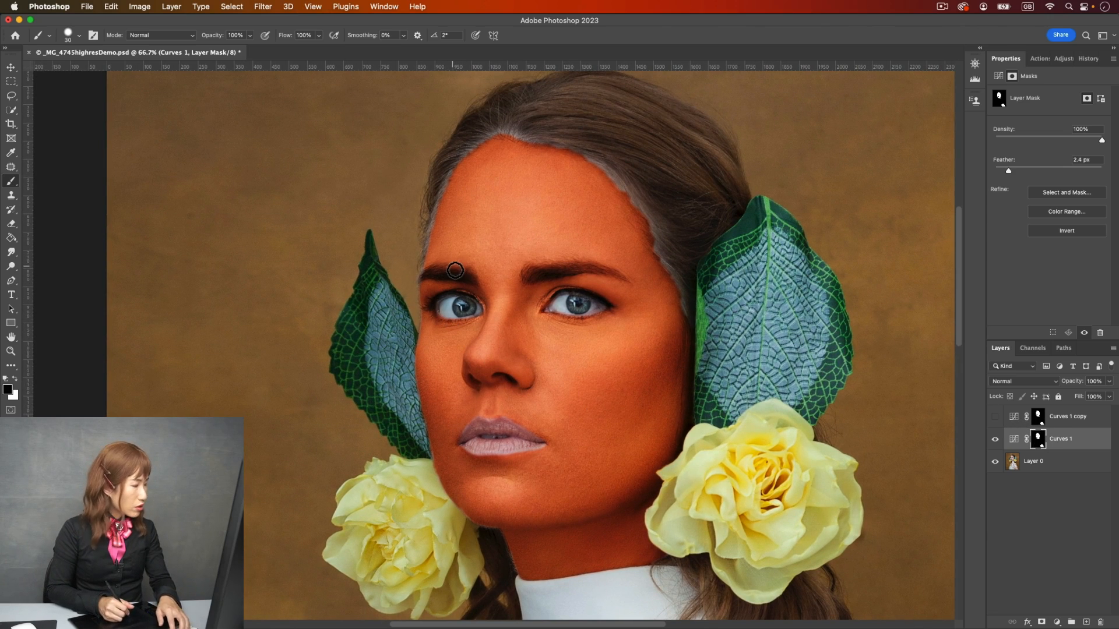
key("x")
key("b")
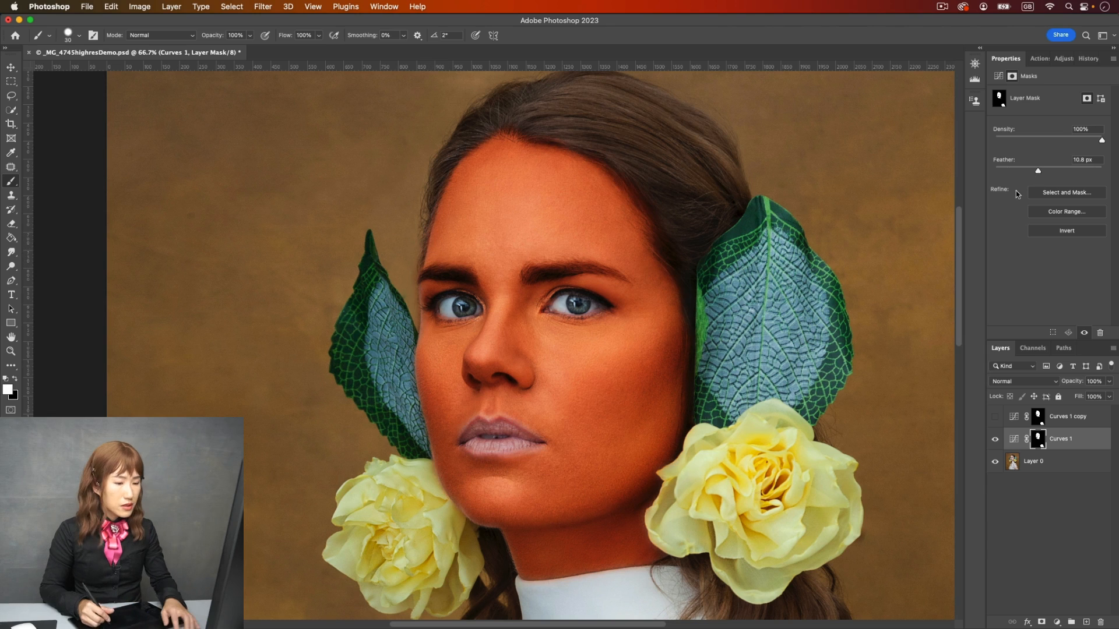
key("super+minus")
key("super+minus")
key("super+minus")
key("super+minus")
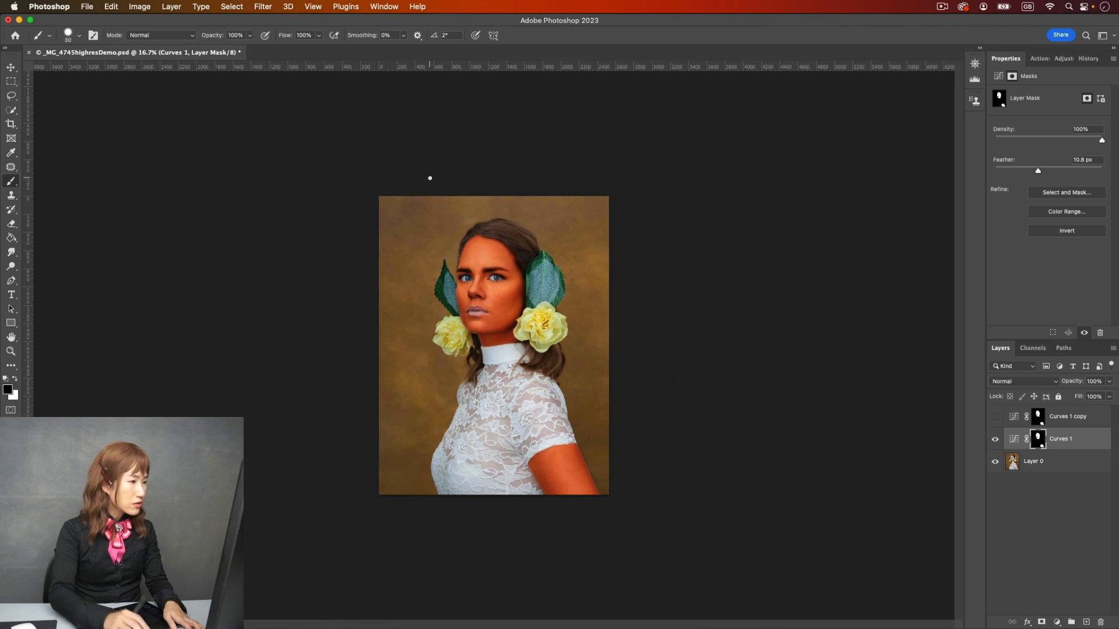
Step: Show the Curves 1 copy layer again and replace its mask with the updated Curves 1 mask
left_click(997, 418)
left_click_drag(1039, 449, 1042, 417)
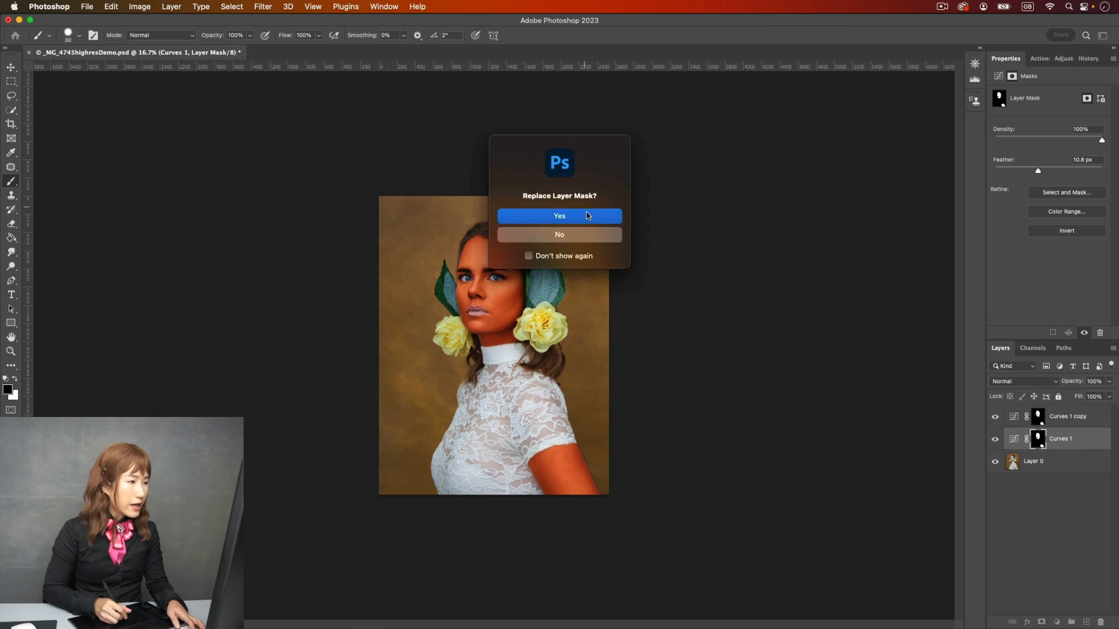
left_click(547, 215)
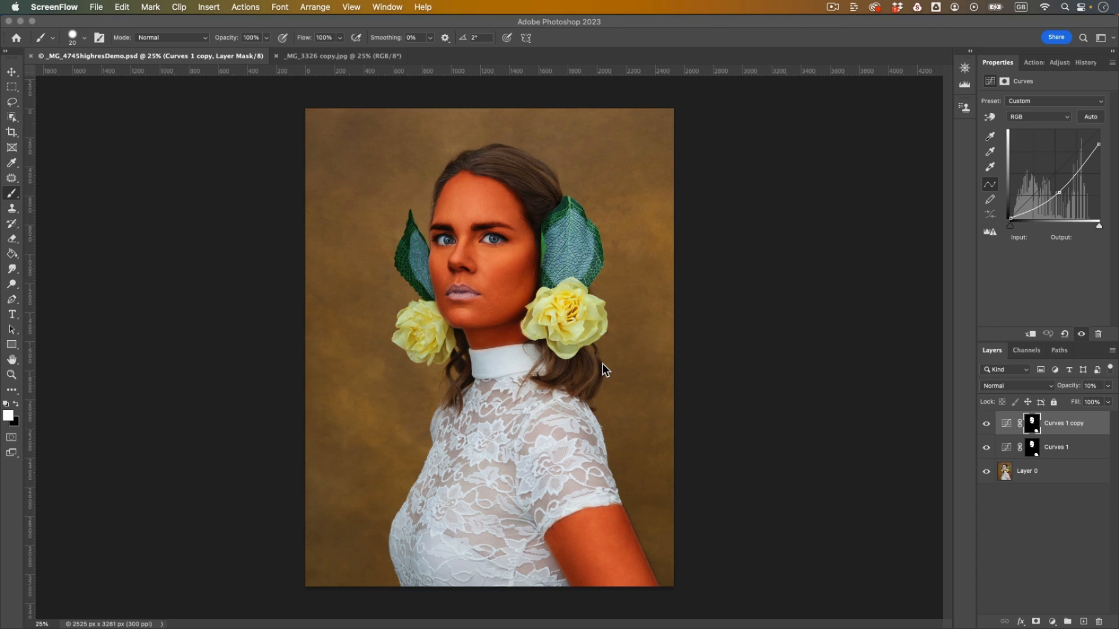
Step: Switch to the _MG_3326 copy.jpg document and sample the skin tone from the woman's upper arm as the foreground colour
left_click(328, 59)
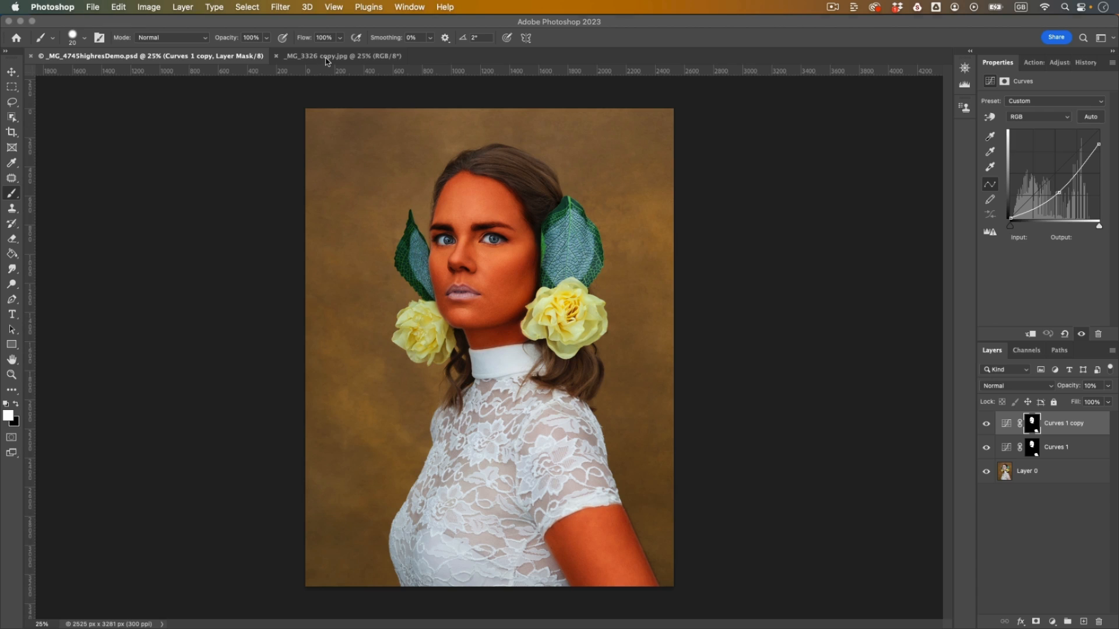
left_click(348, 59)
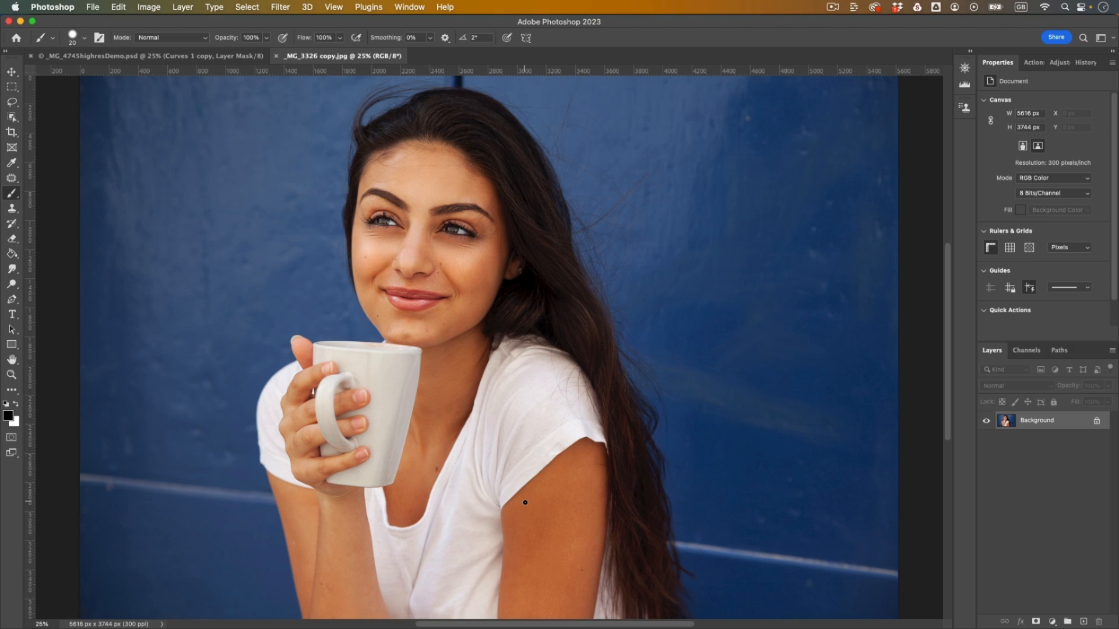
key("b")
key("alt")
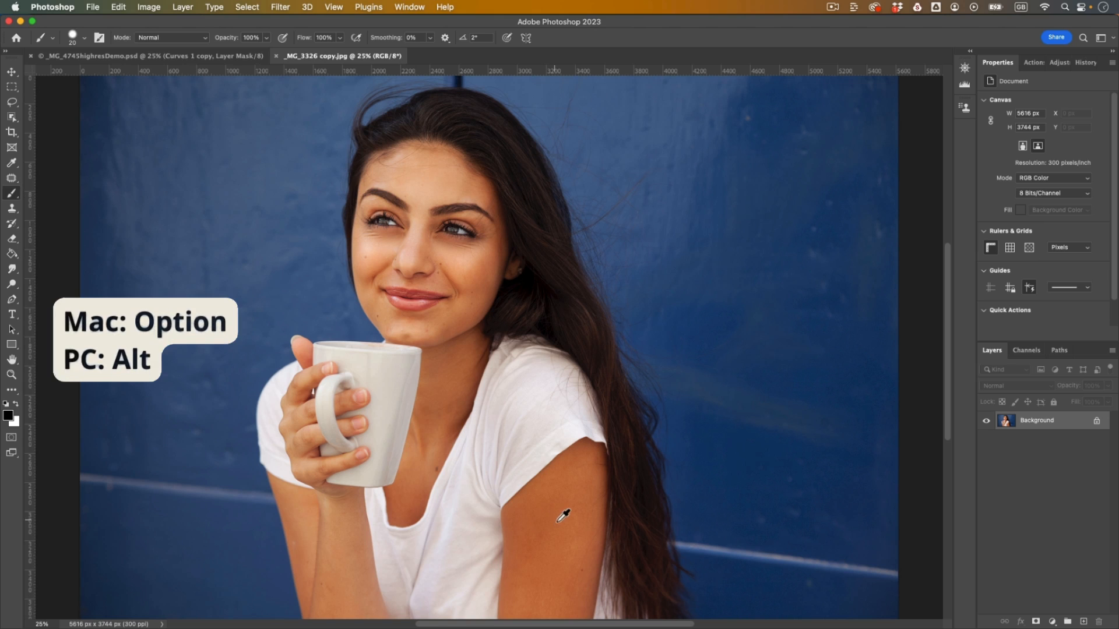
left_click(567, 485, "alt")
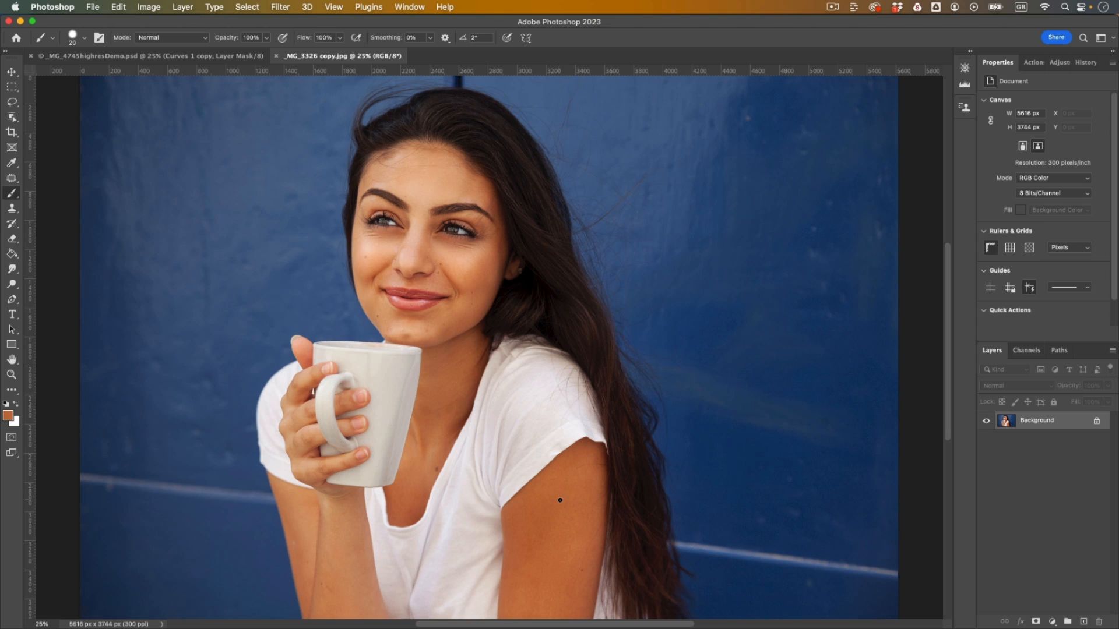
Step: In _MG_4745highresDemo.psd, add a new layer above Curves 1 copy and paint a skin-tone swatch beside the head with a 150 px brush
left_click(203, 59)
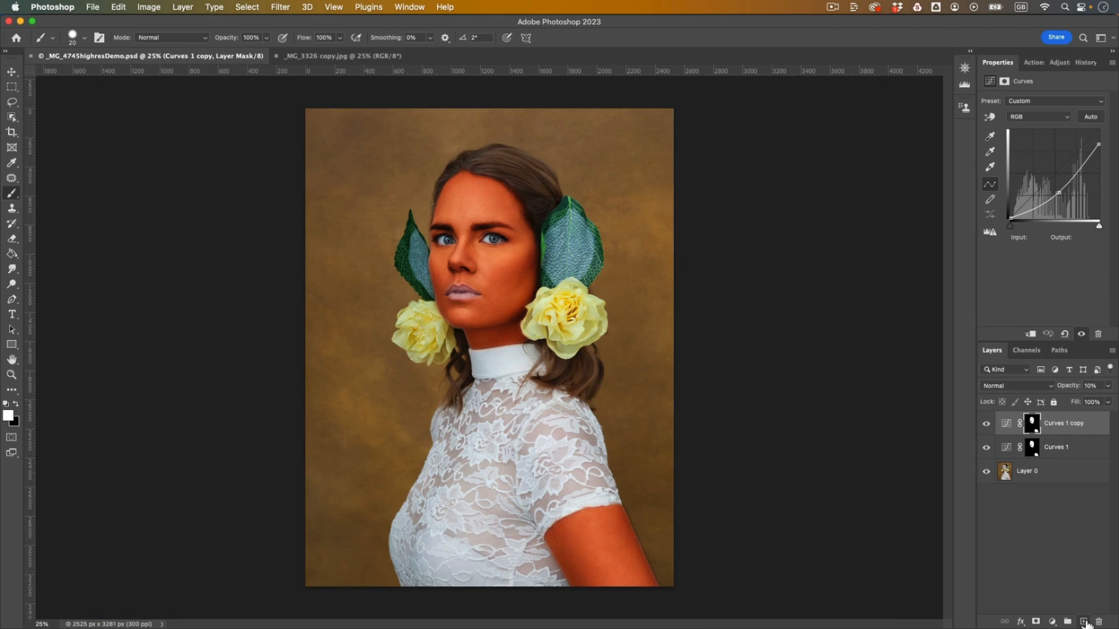
left_click(1084, 622)
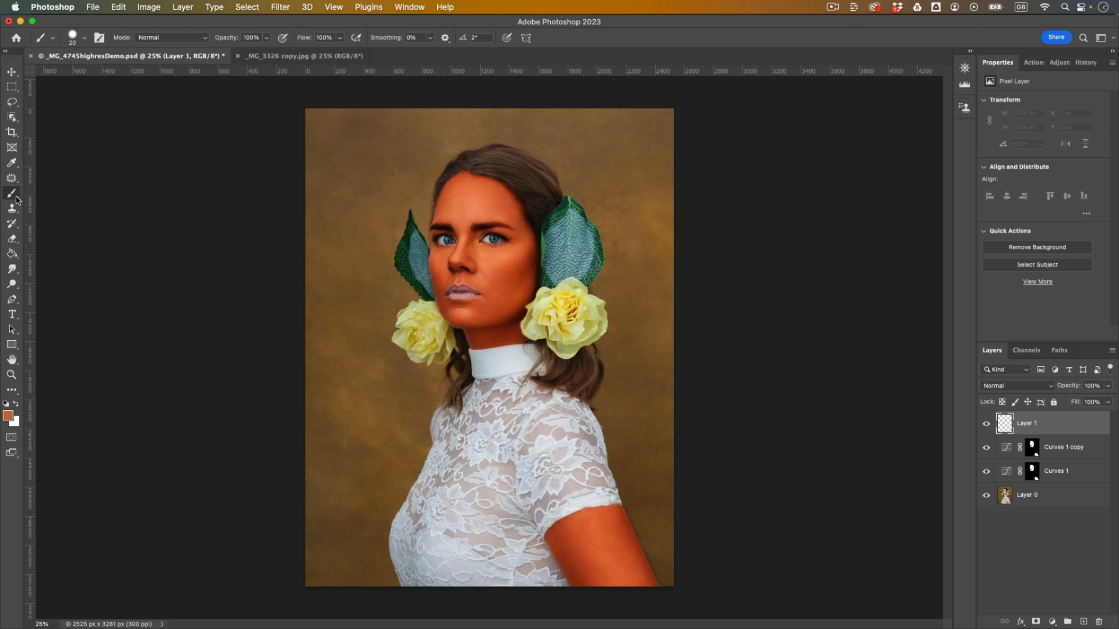
key("bracketright")
key("bracketright")
key("bracketright")
key("bracketright")
key("bracketright")
key("bracketright")
key("bracketright")
key("bracketright")
key("bracketright")
mouse_move(359, 161)
left_mouse_down()
mouse_move(398, 146)
mouse_move(356, 193)
mouse_move(384, 193)
mouse_move(349, 192)
left_mouse_up()
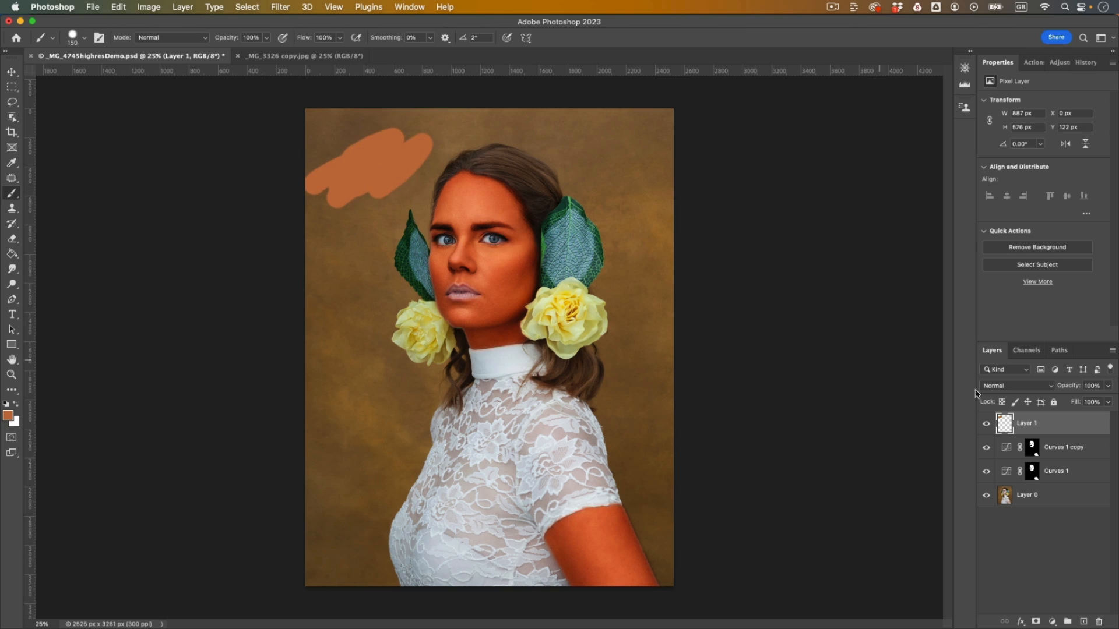
Step: Lower the Red channel's upper curve point on the Curves 1 layer to input 201, output 222
left_click(1058, 474)
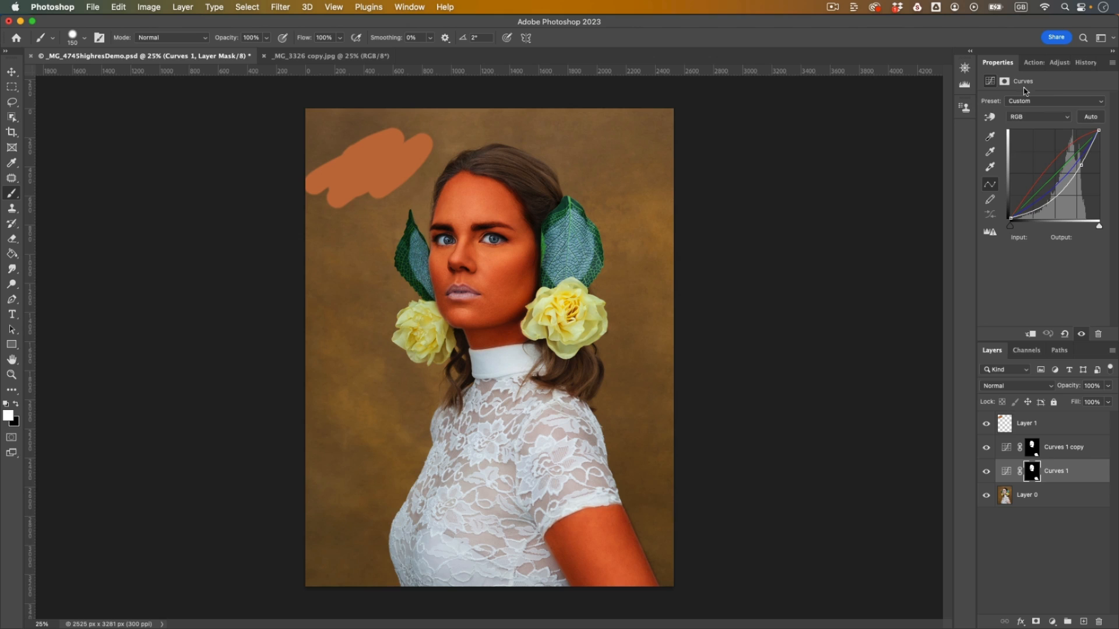
left_click(1043, 117)
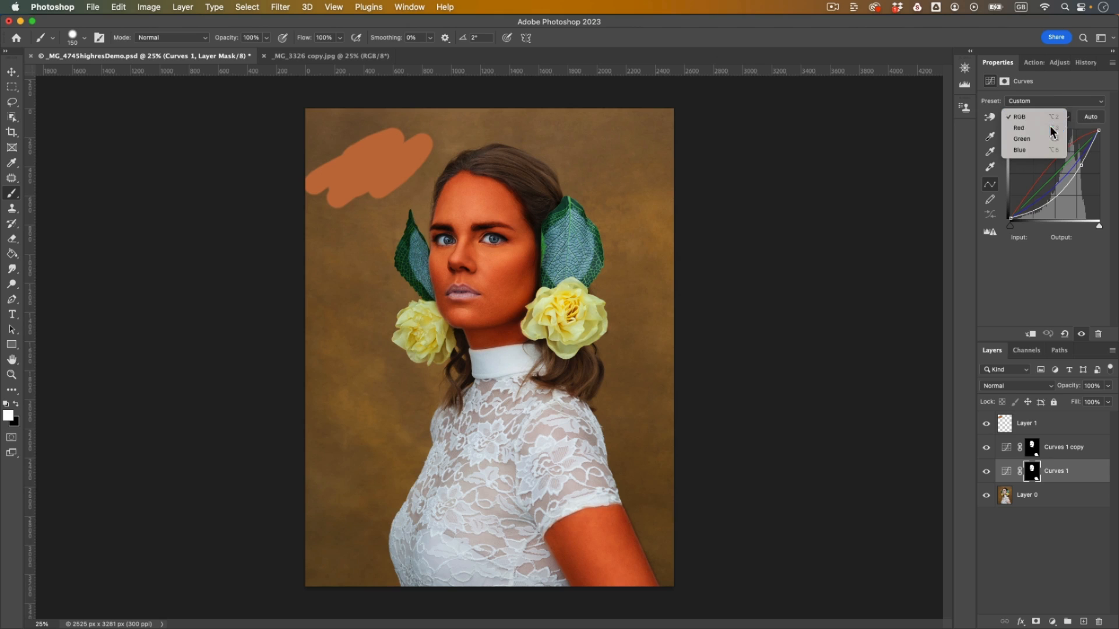
left_click(1052, 128)
left_click_drag(1085, 141, 1082, 145)
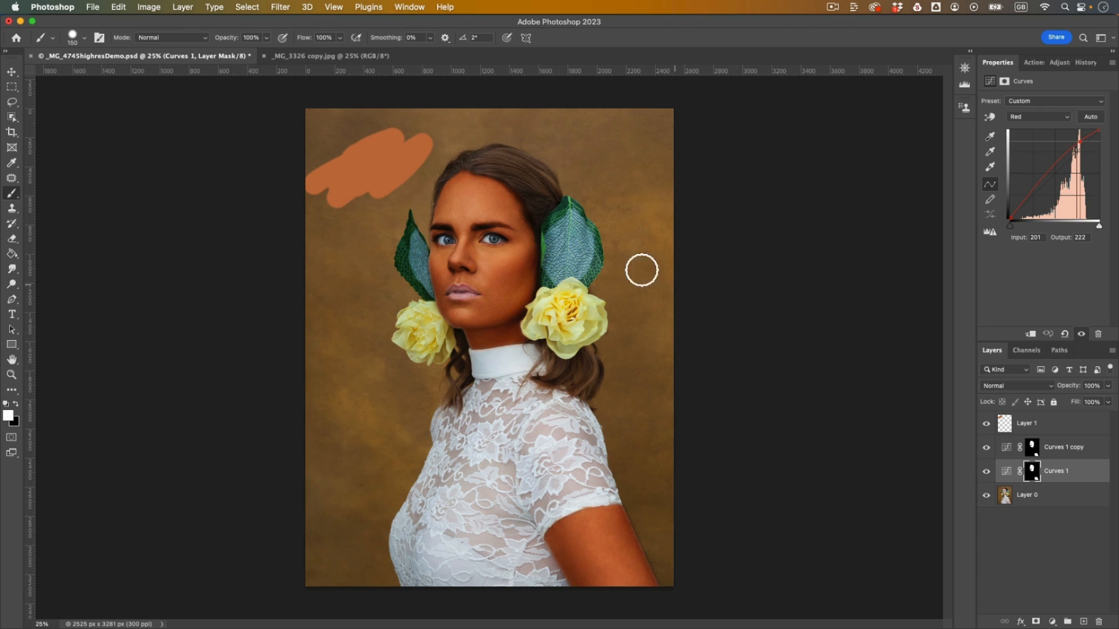
Step: Set the Curves 1 layer's upper RGB curve point to input 196, output 161, and its Blue point to input 191, output 164
left_click(1051, 119)
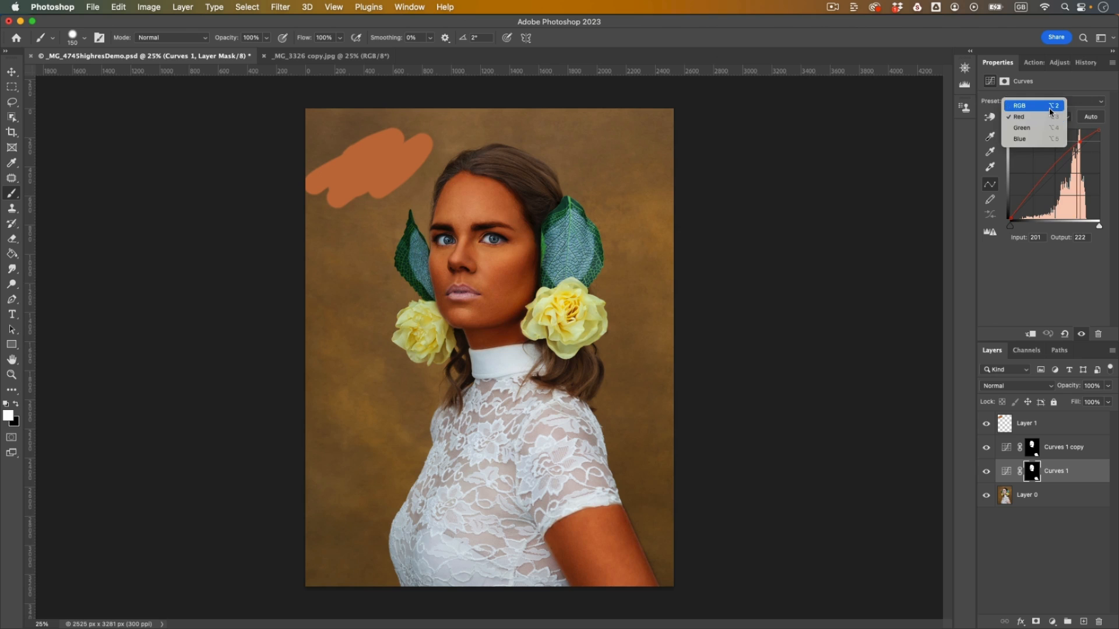
left_click(1049, 107)
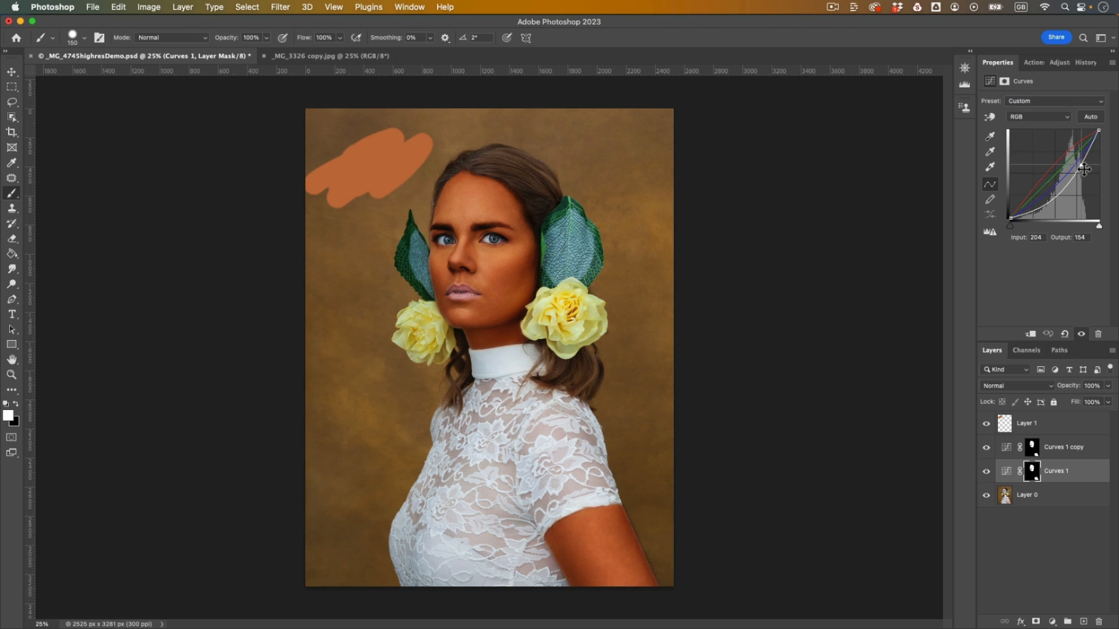
left_click_drag(1084, 167, 1079, 162)
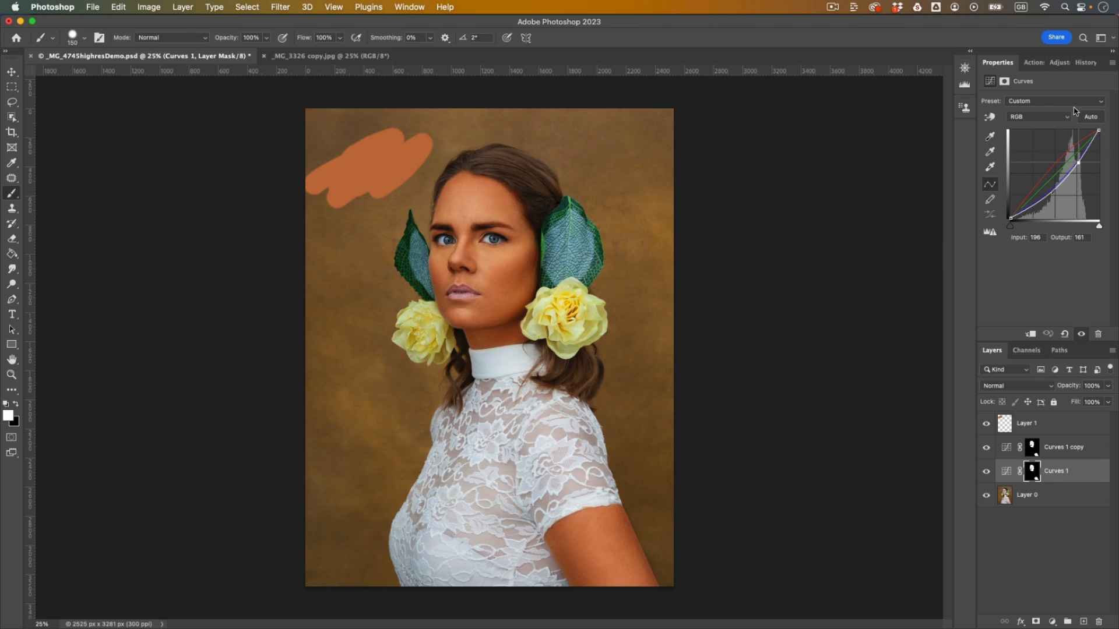
left_click(1053, 117)
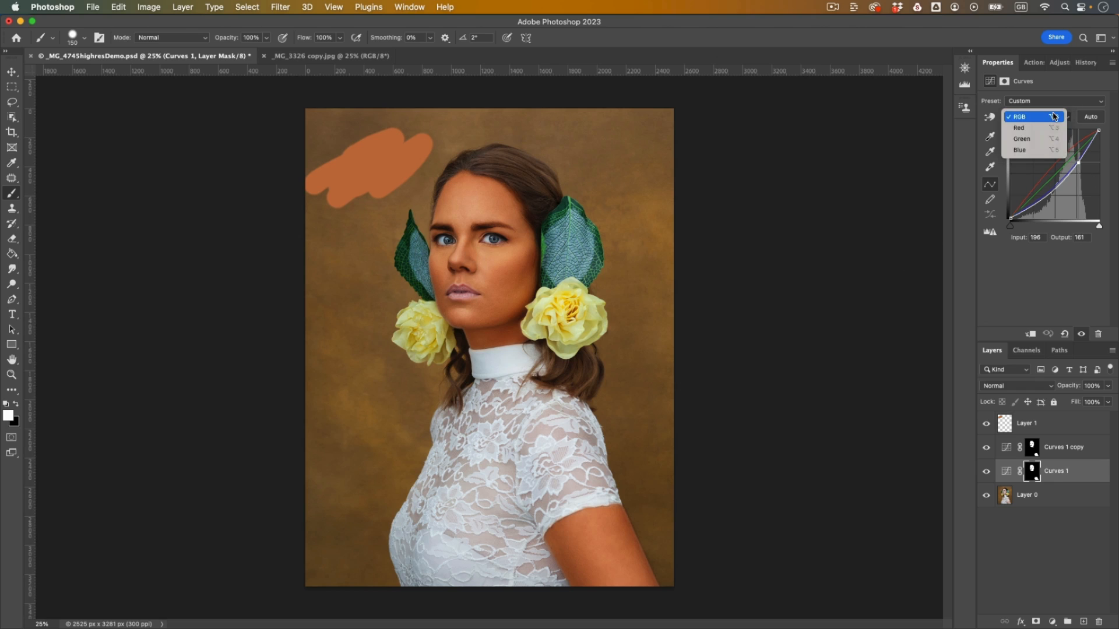
left_click(1037, 151)
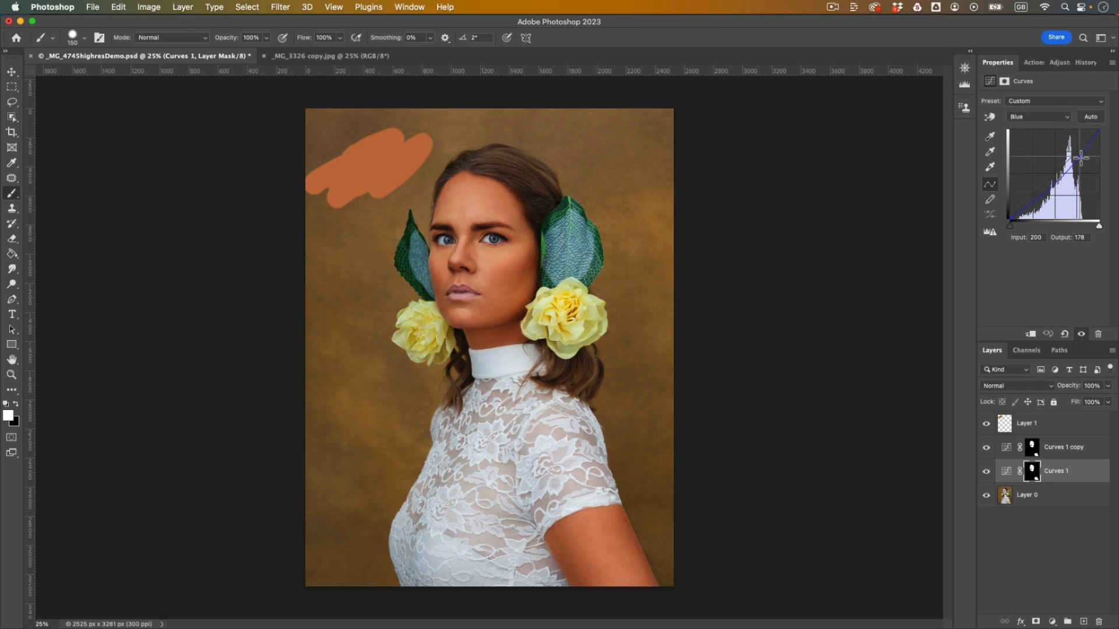
left_click_drag(1079, 158, 1077, 163)
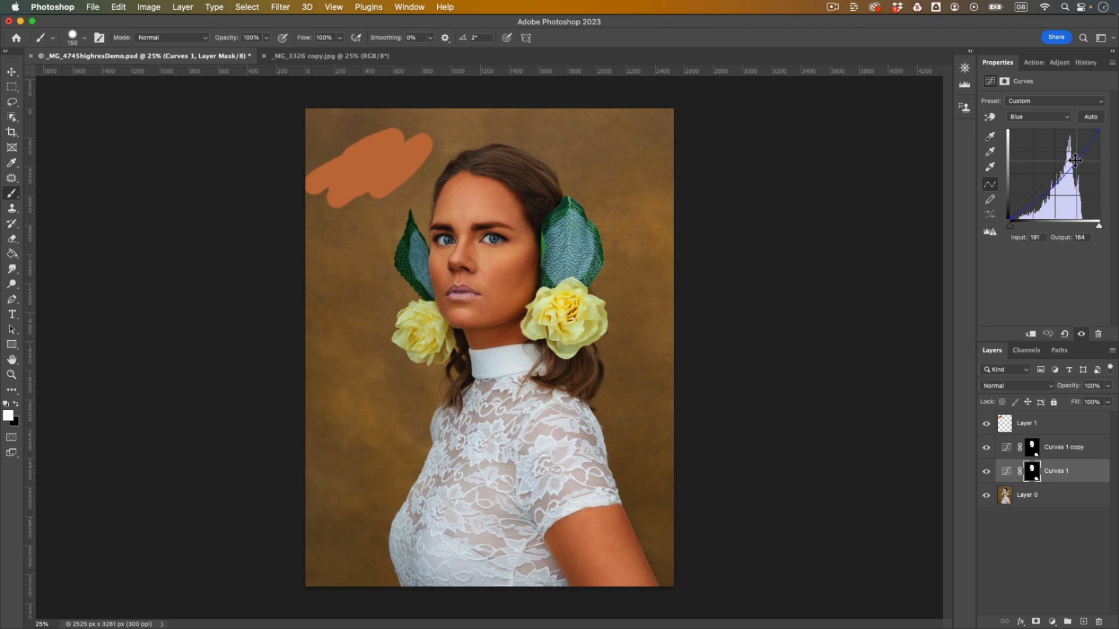
Step: Move the colour swatch closer to the face and compare the adjusted portrait with the original Layer 0
left_click(1010, 429)
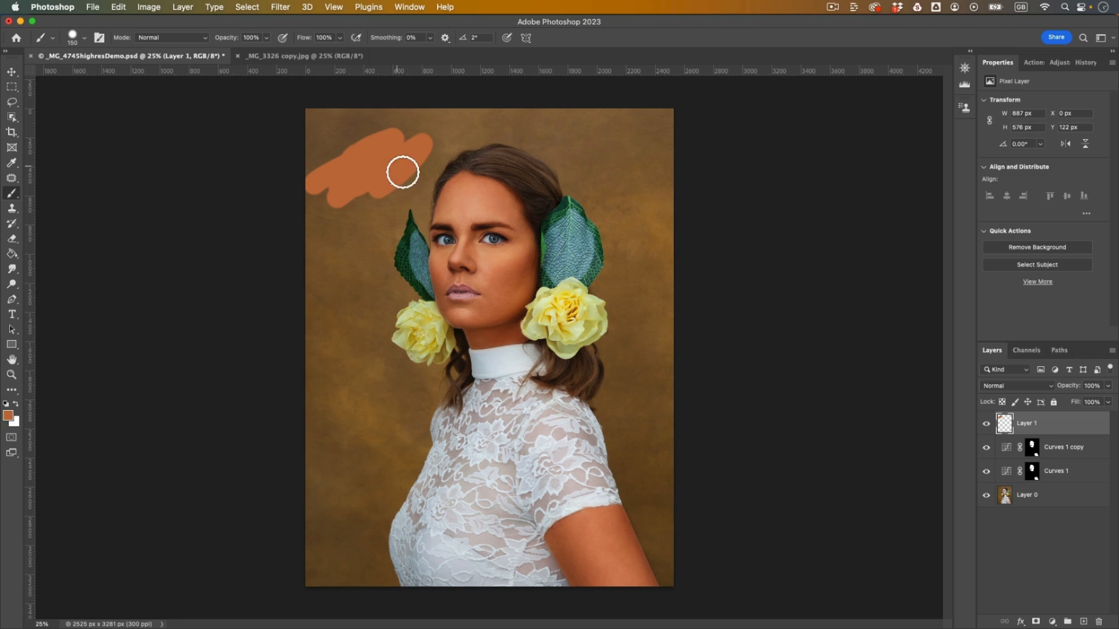
key("v")
mouse_move(372, 170)
left_mouse_down()
mouse_move(402, 235)
mouse_move(454, 256)
mouse_move(461, 274)
mouse_move(389, 155)
left_mouse_up()
left_click(986, 495, "alt")
left_click(986, 496, "alt")
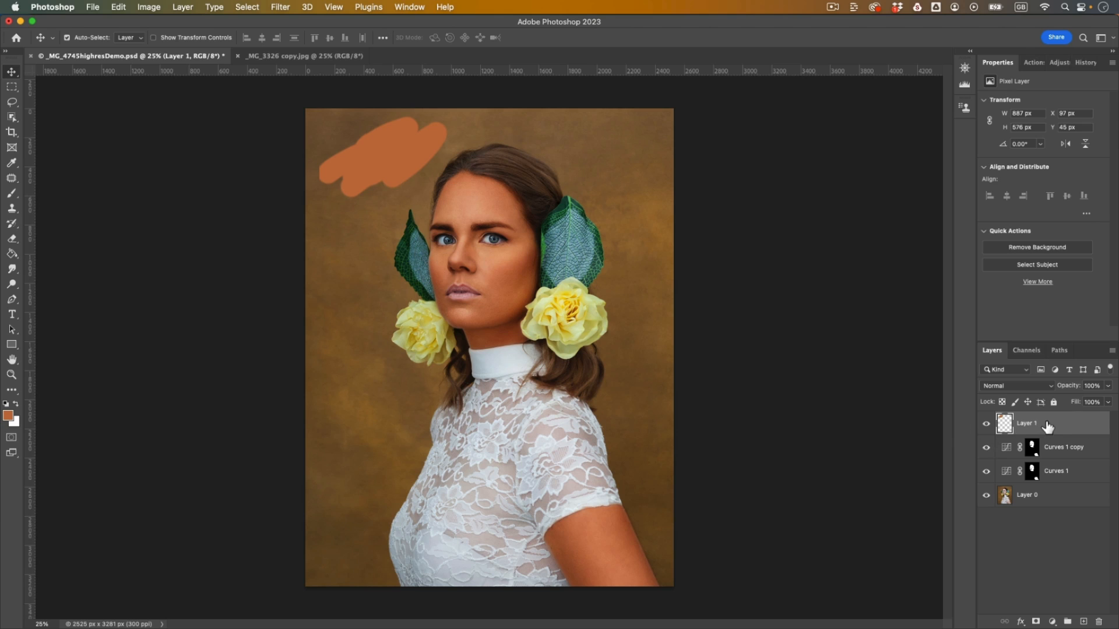
Step: Delete the colour swatch layer and compare the portrait before and after the skin tone change
mouse_move(1051, 426)
left_mouse_down()
mouse_move(1061, 561)
mouse_move(1098, 622)
left_mouse_up()
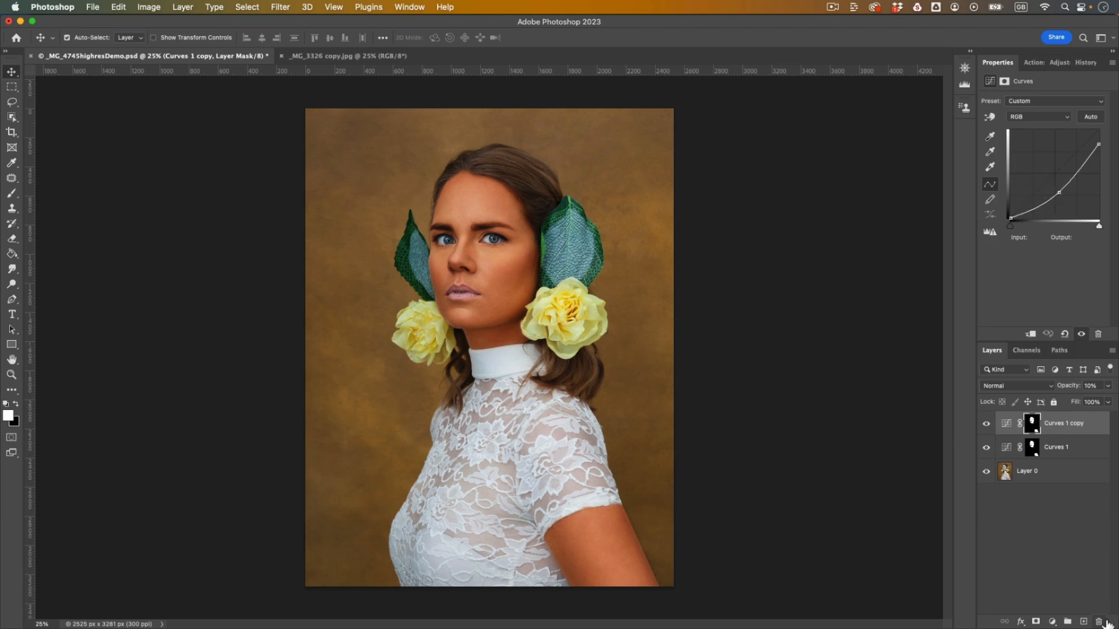
left_click(987, 472, "alt")
left_click(986, 472, "alt")
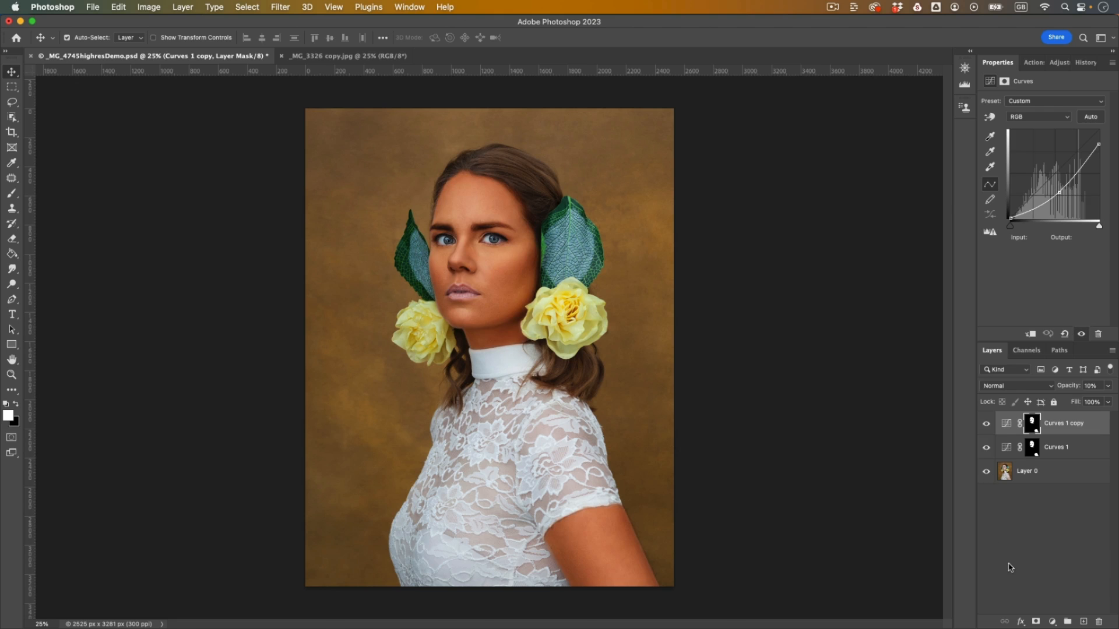